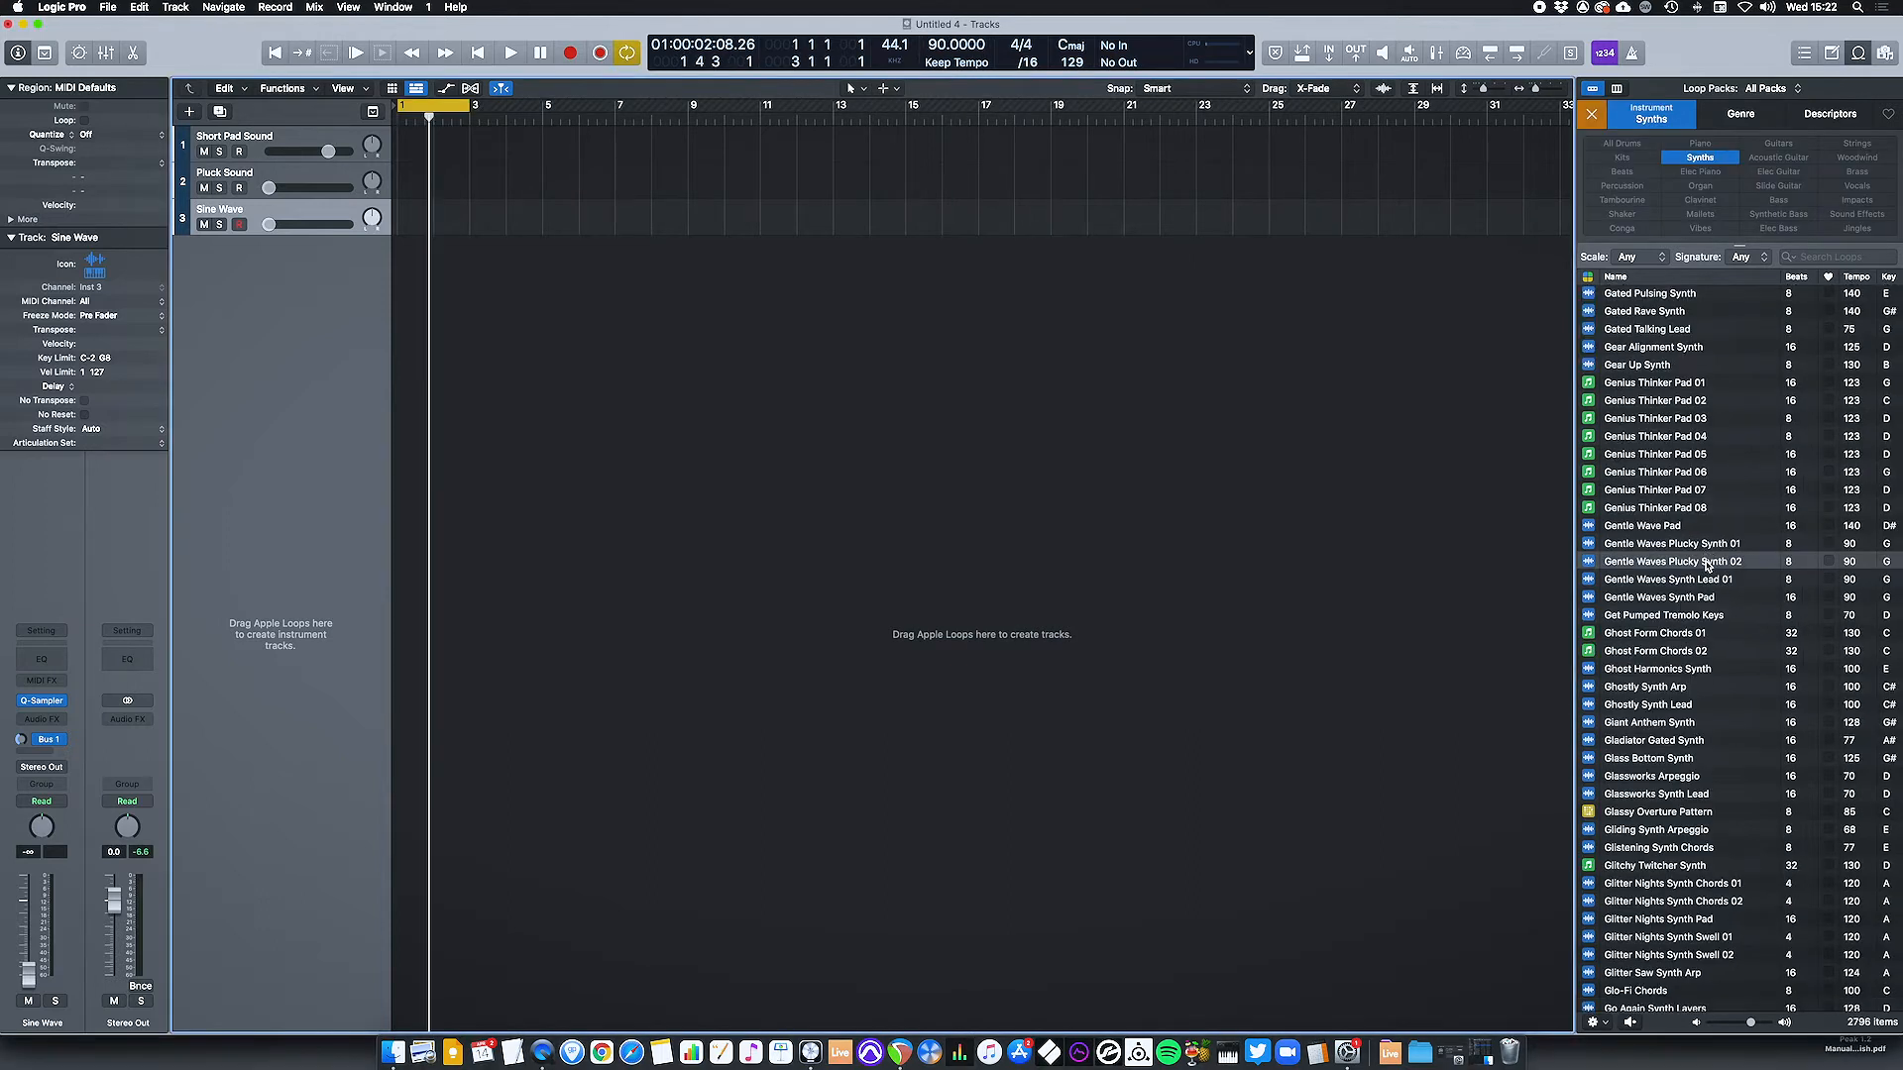
Add the Gentle Waves Plucky Synth 02 loop on a new track at bar 1 and open its region for editing.
drag(1704, 565, 400, 290)
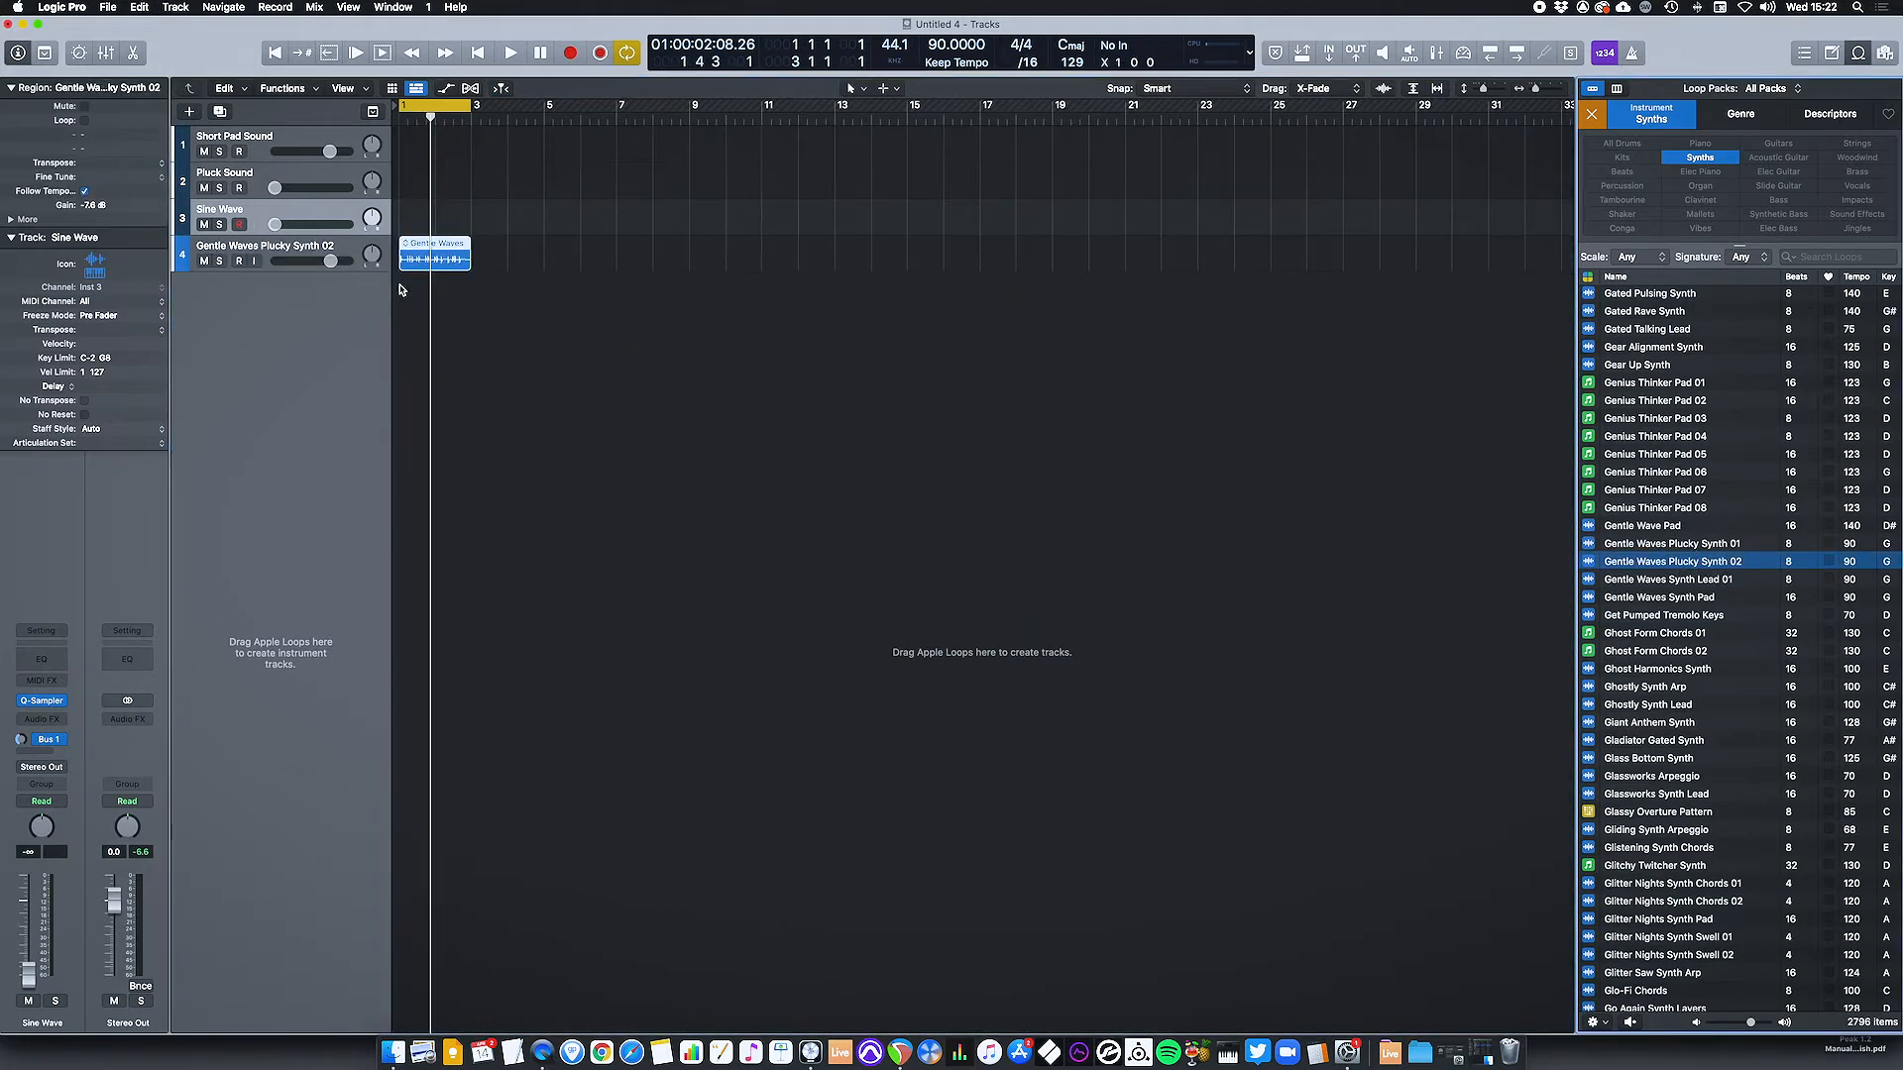
click(443, 253)
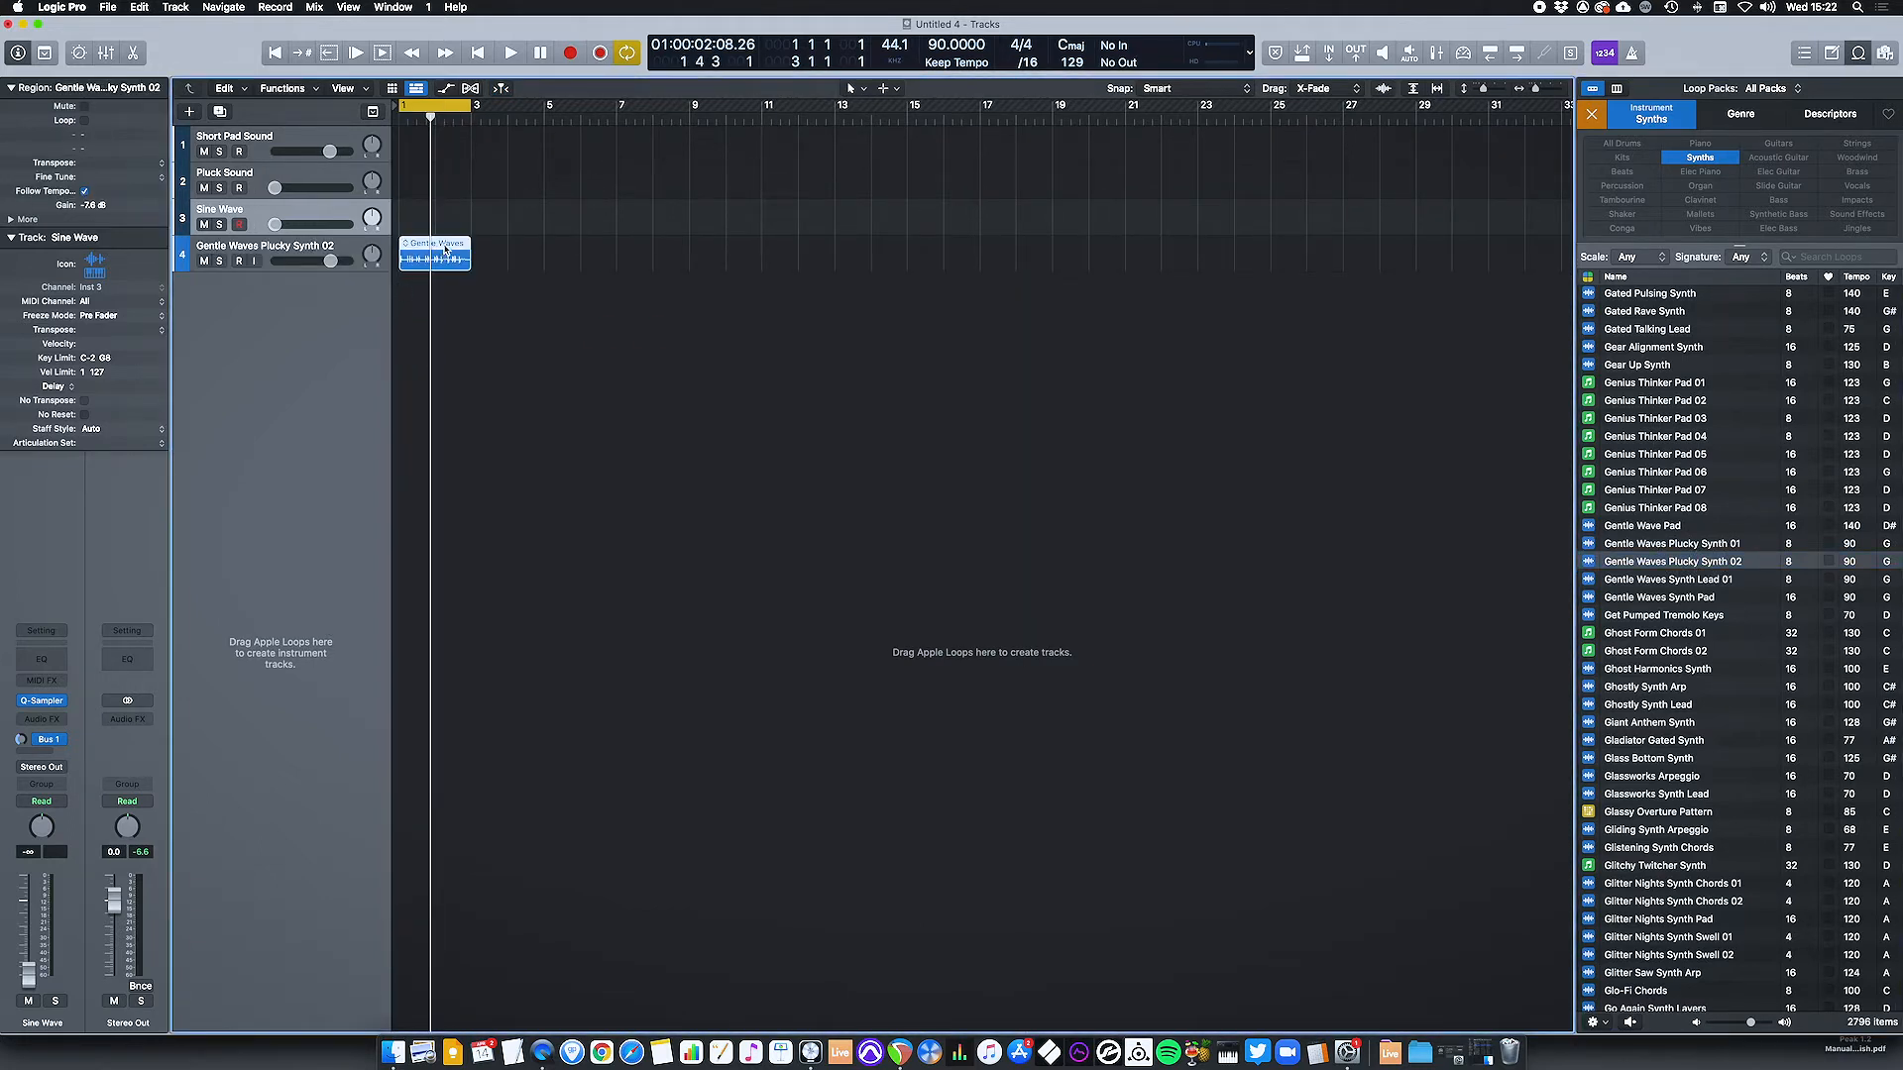
double_click(445, 251)
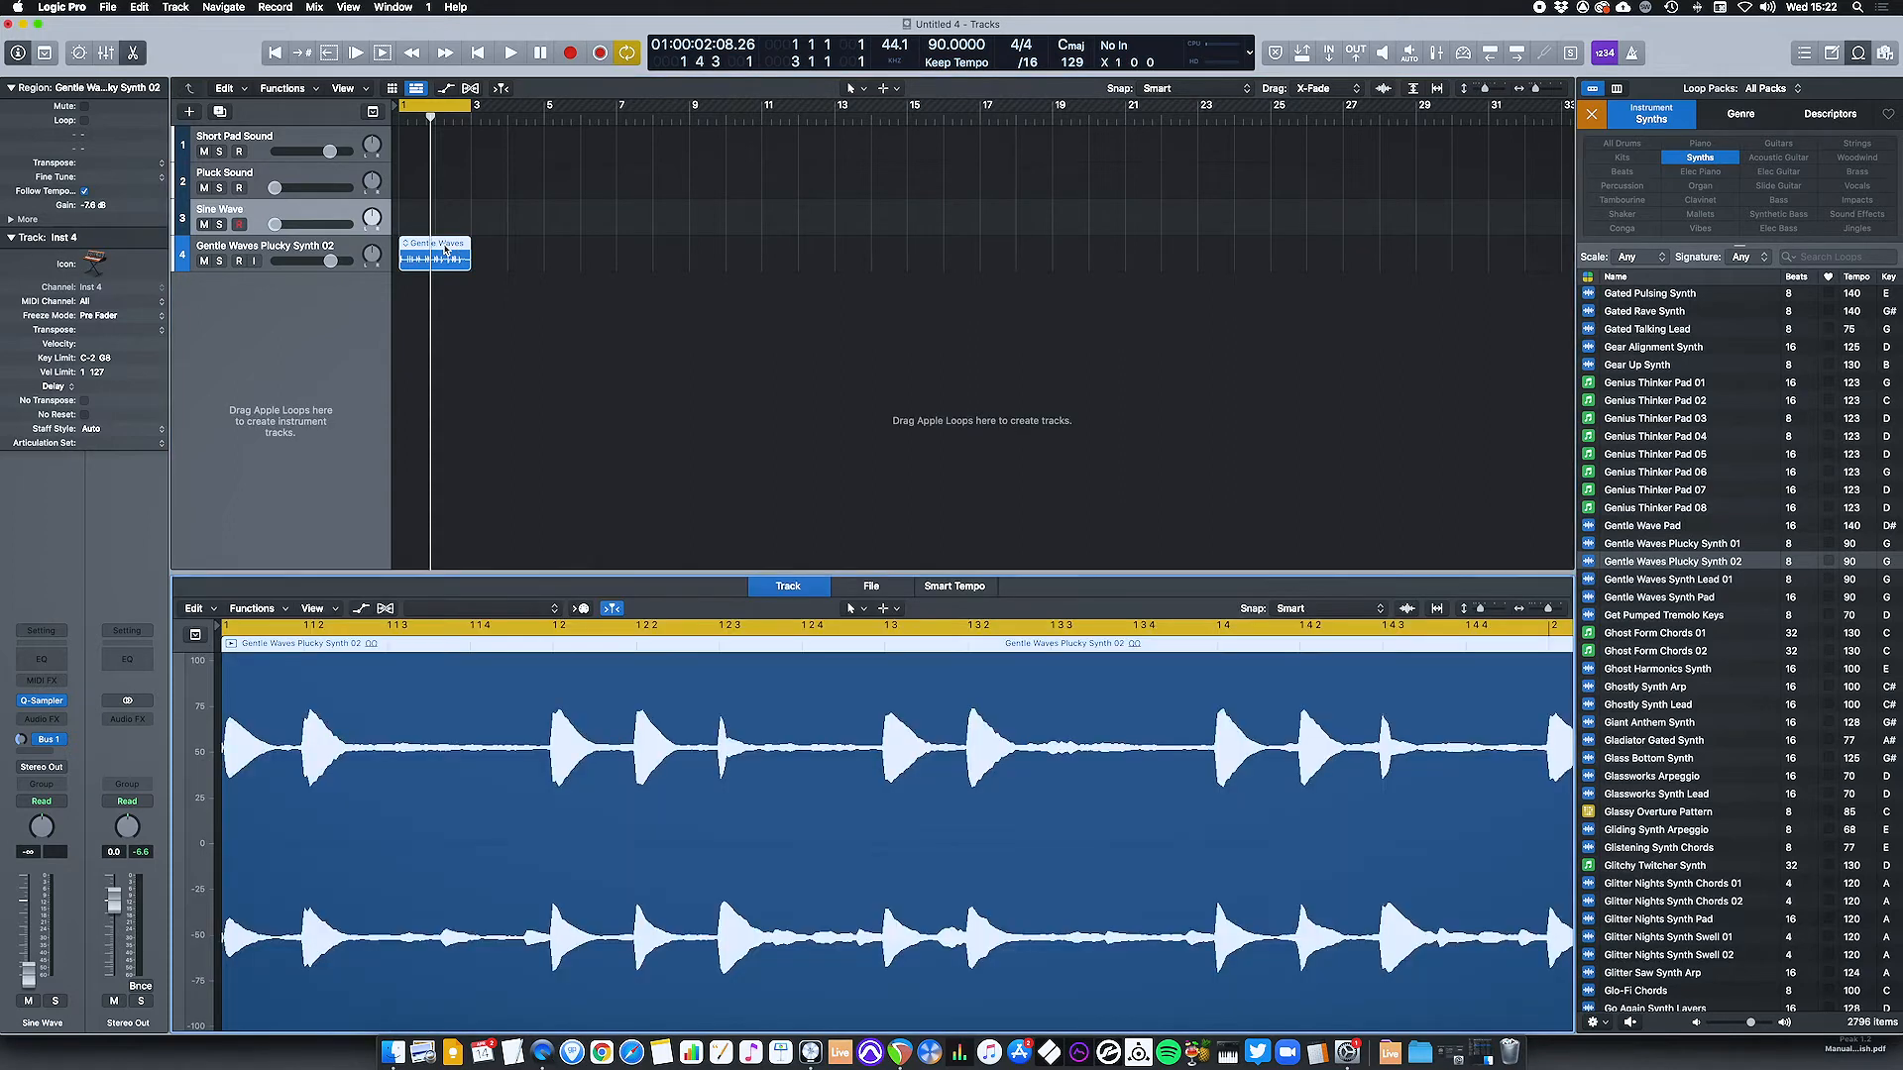
Turn on Flex for the Gentle Waves Plucky Synth 02 track and set its mode to Flex Pitch.
click(386, 609)
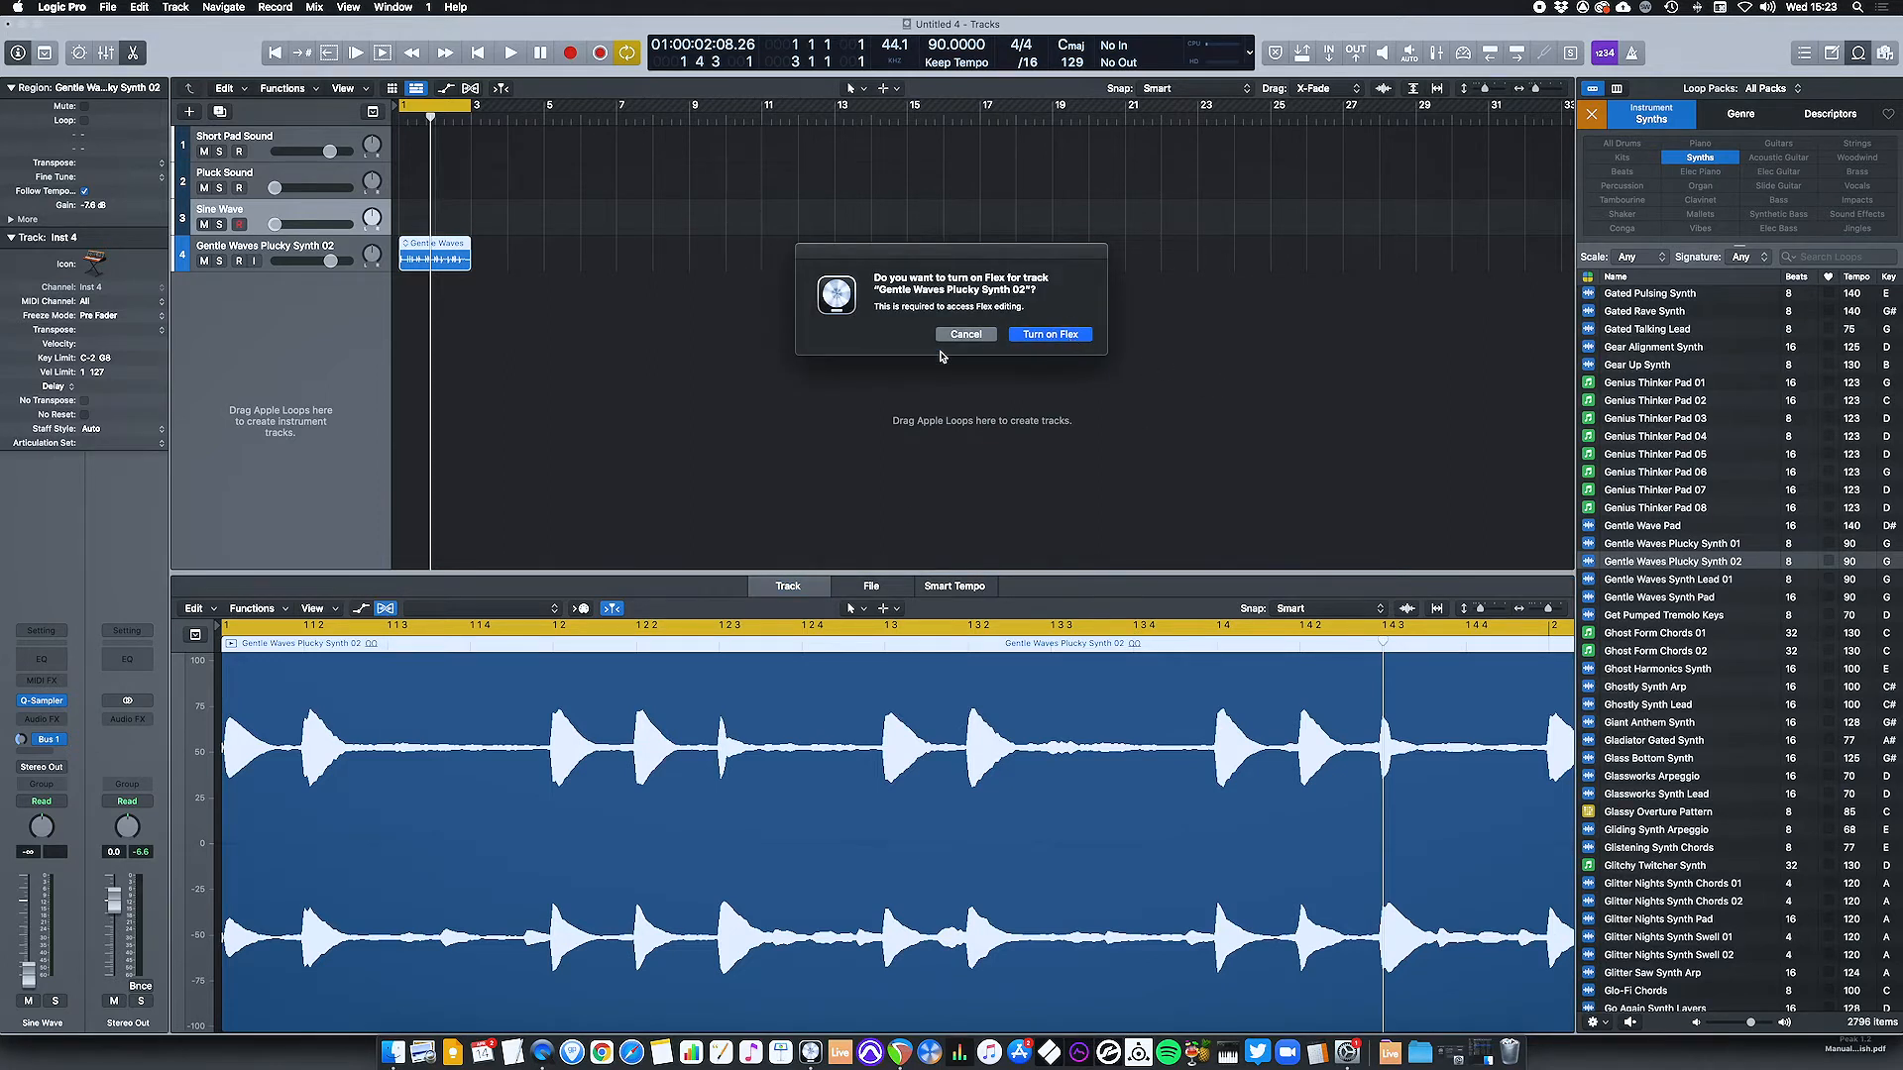
click(1050, 334)
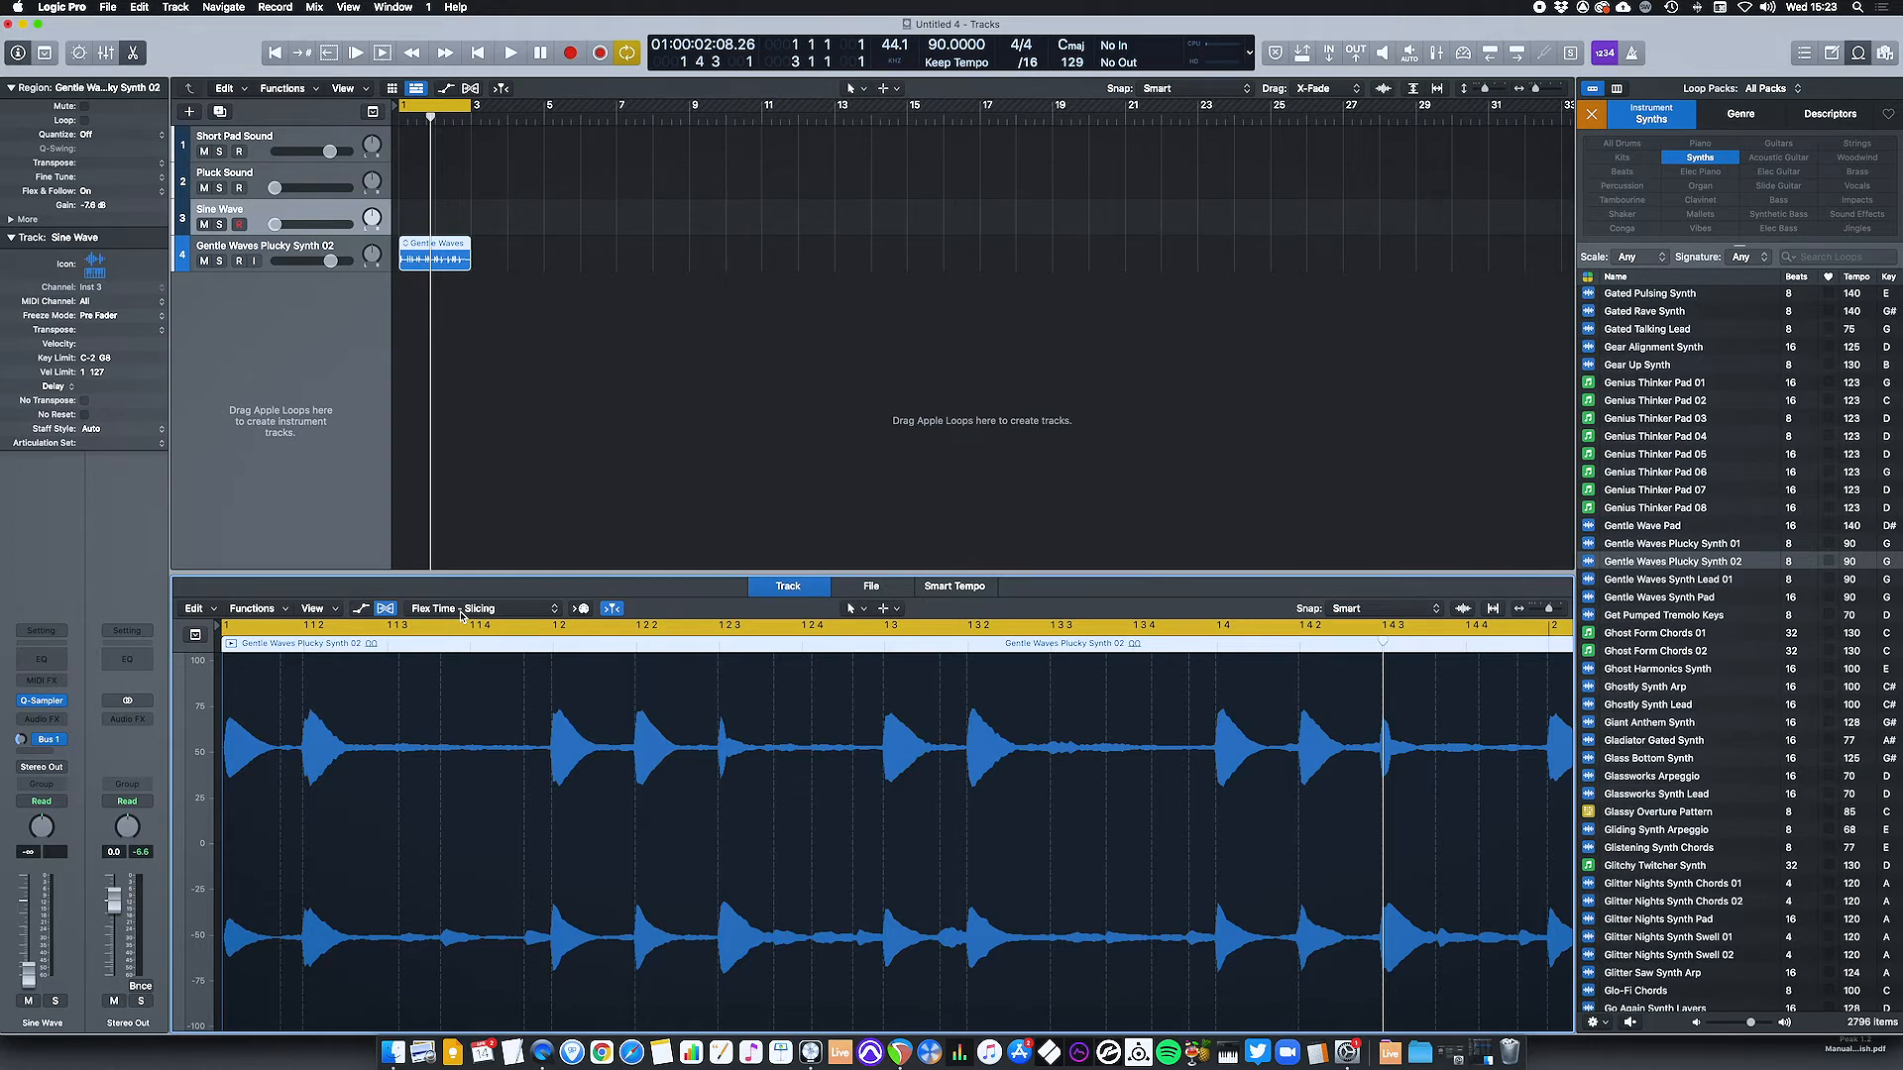
click(462, 609)
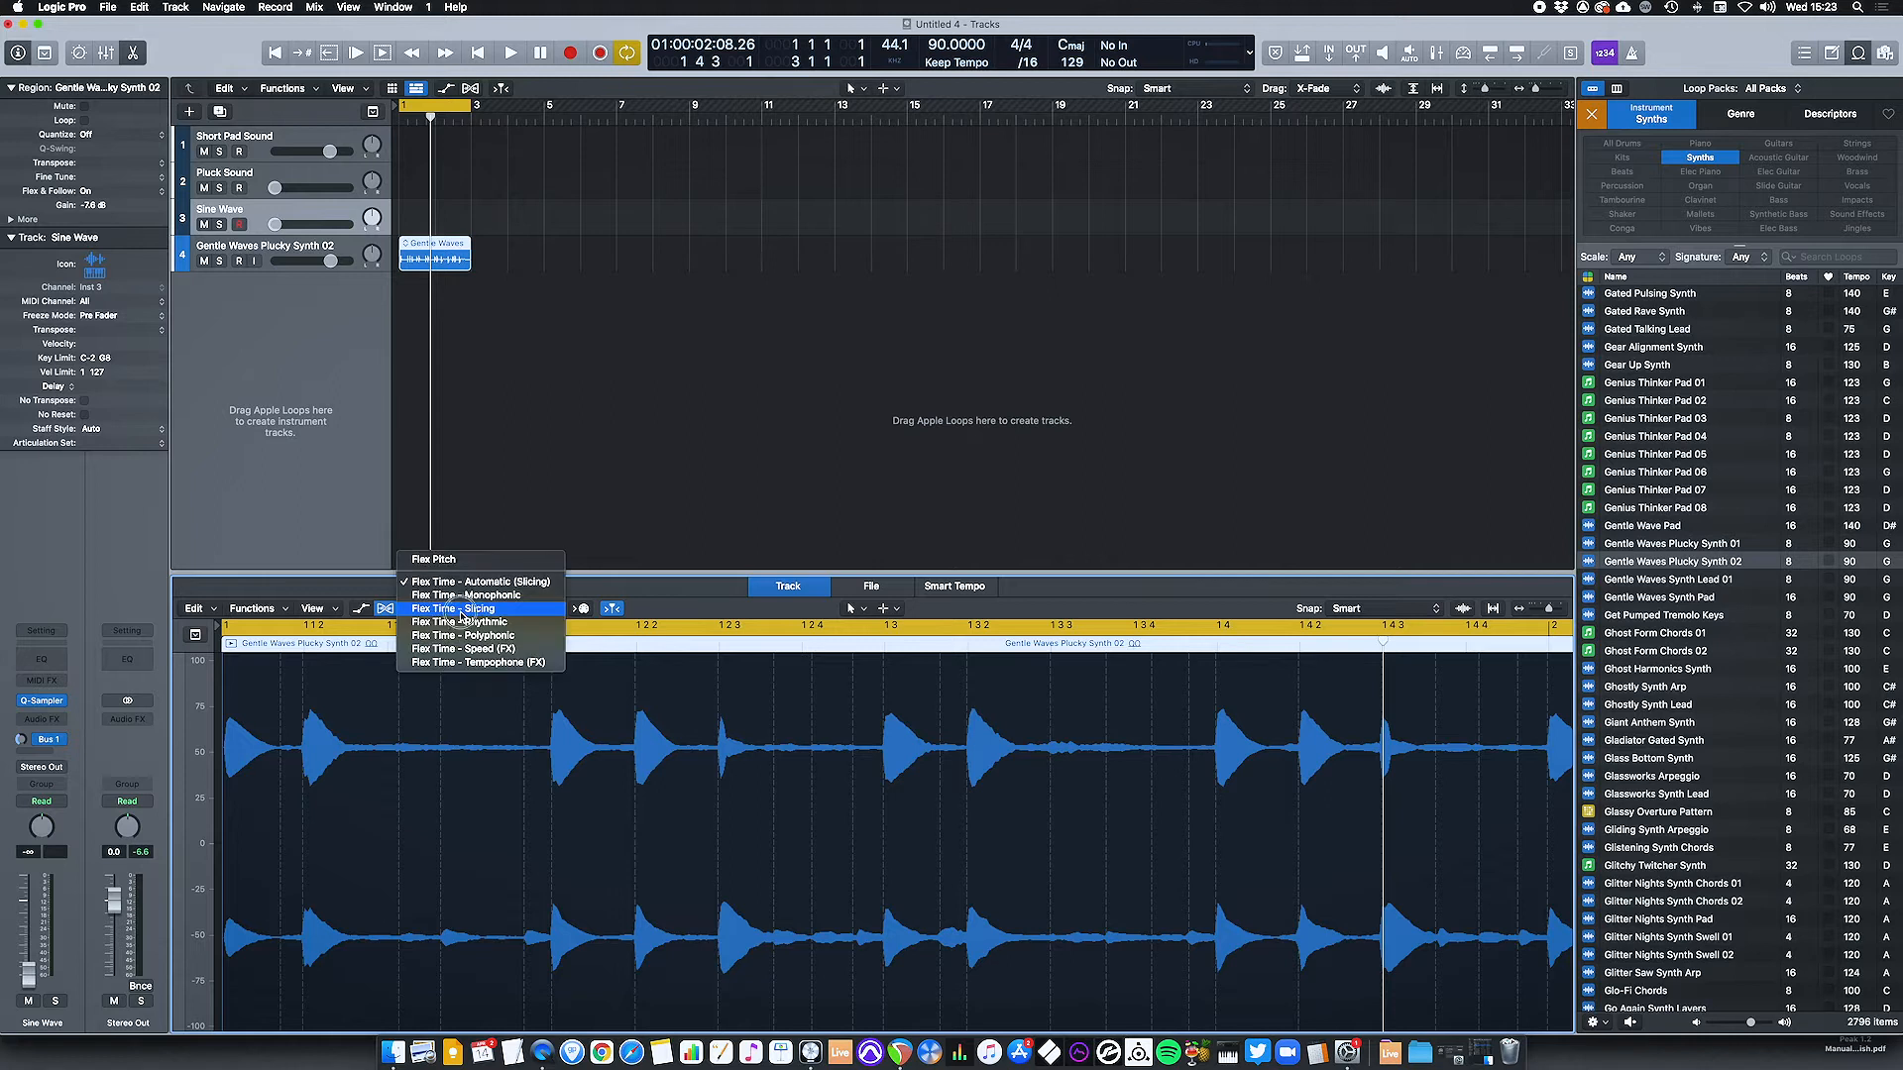
click(471, 562)
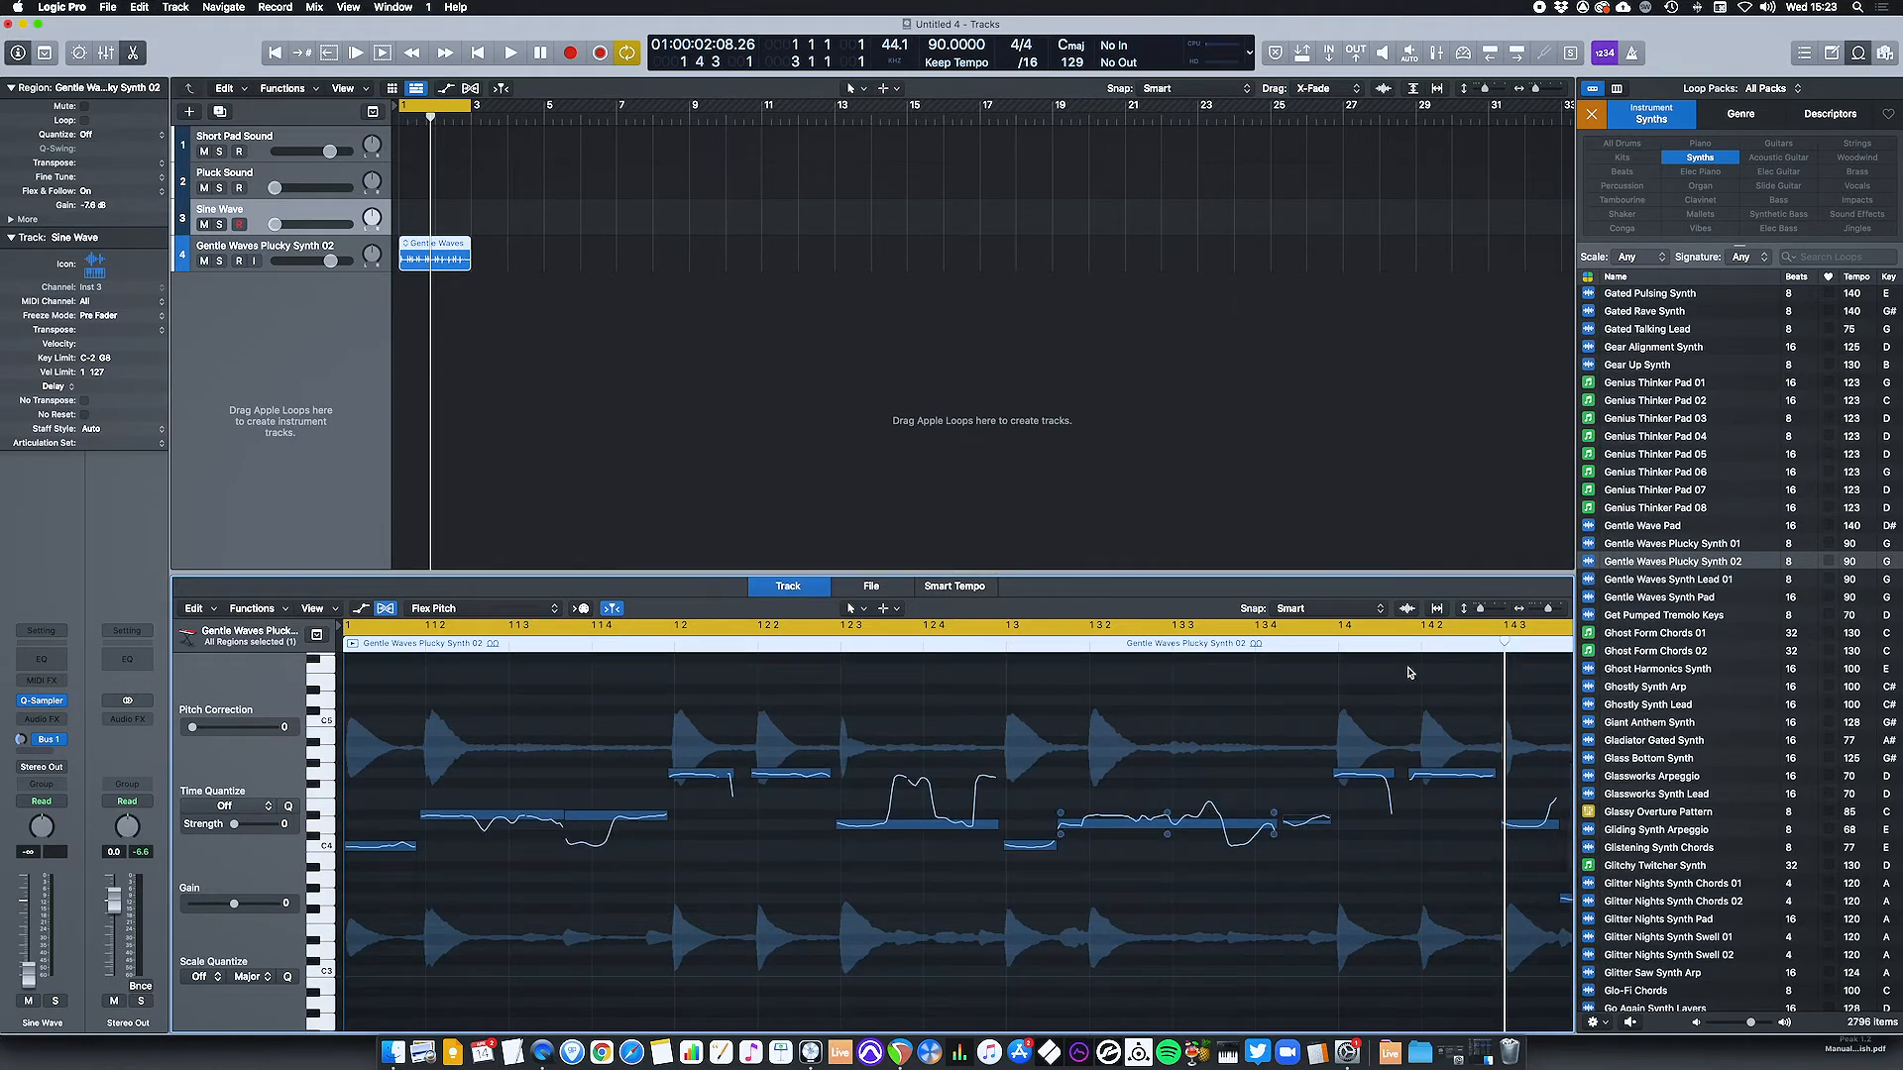
Create a MIDI track from the loop's Flex Pitch data.
drag(1551, 614, 1544, 610)
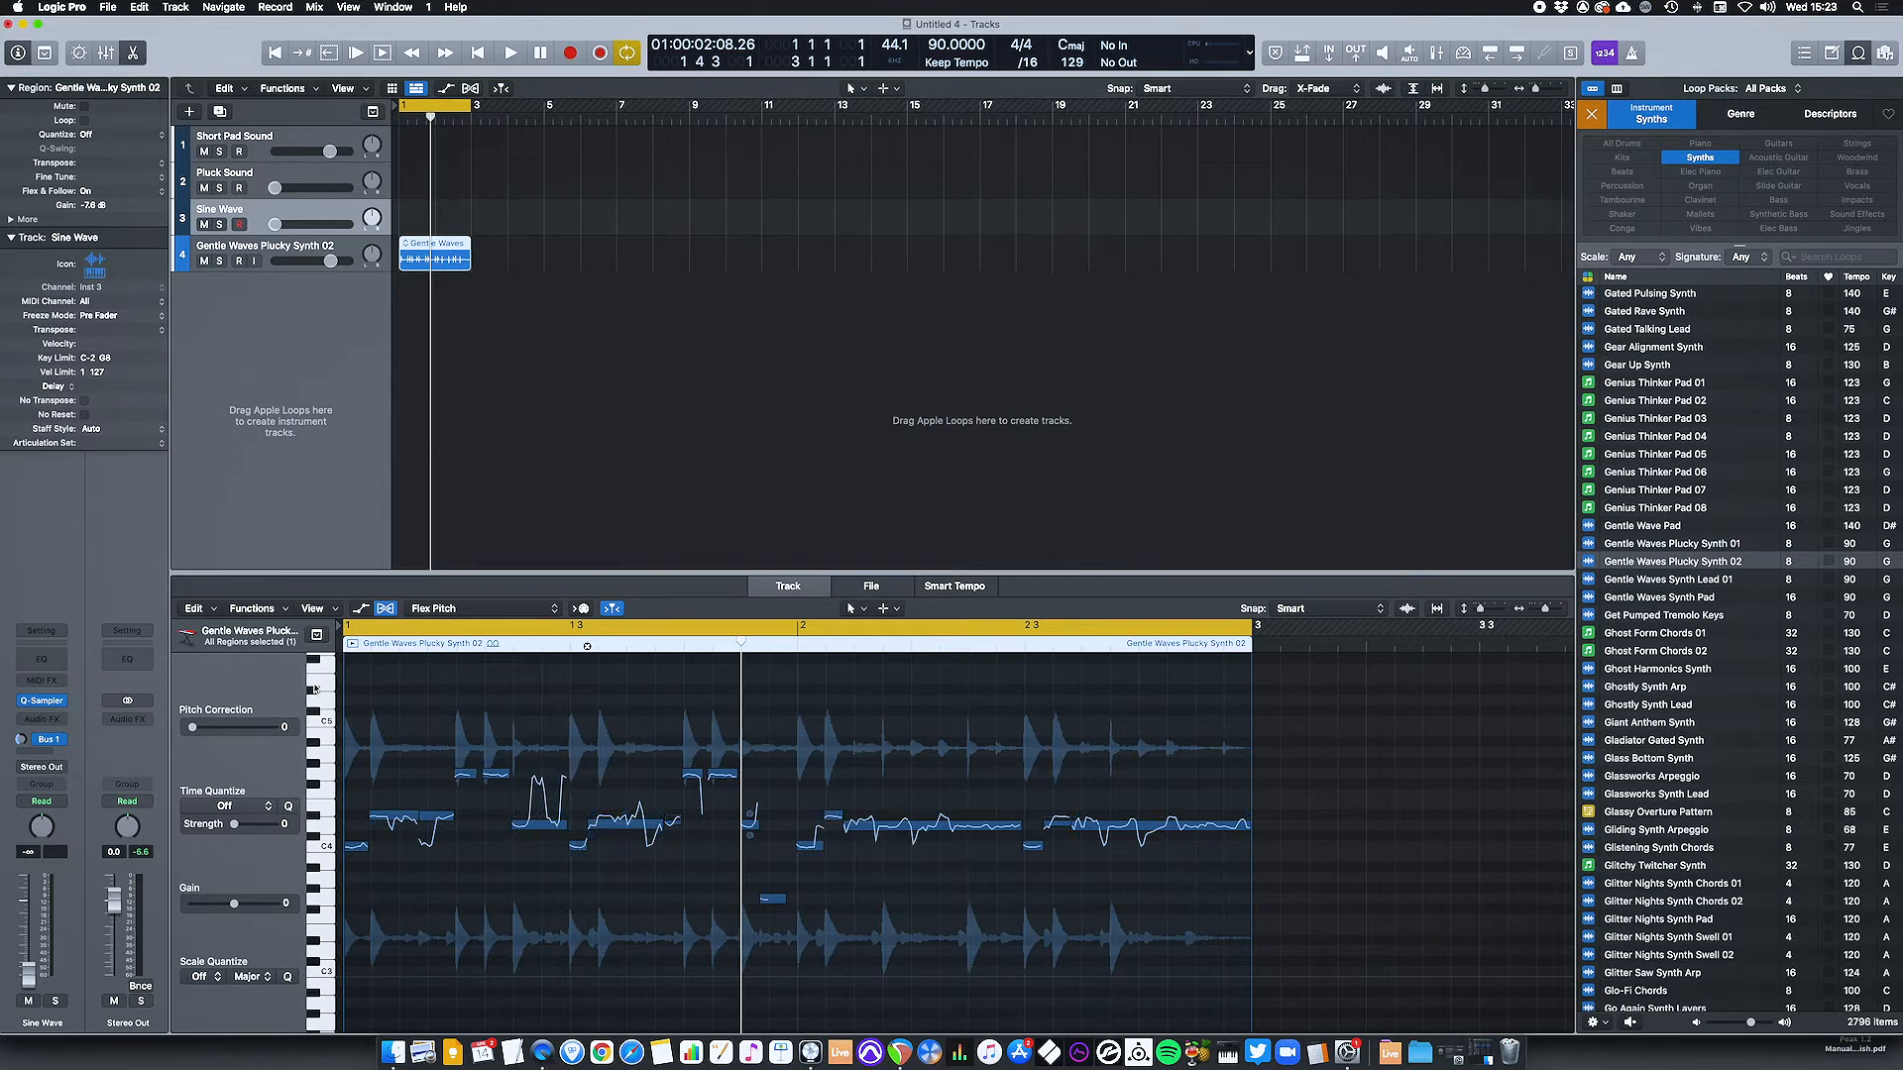
click(210, 612)
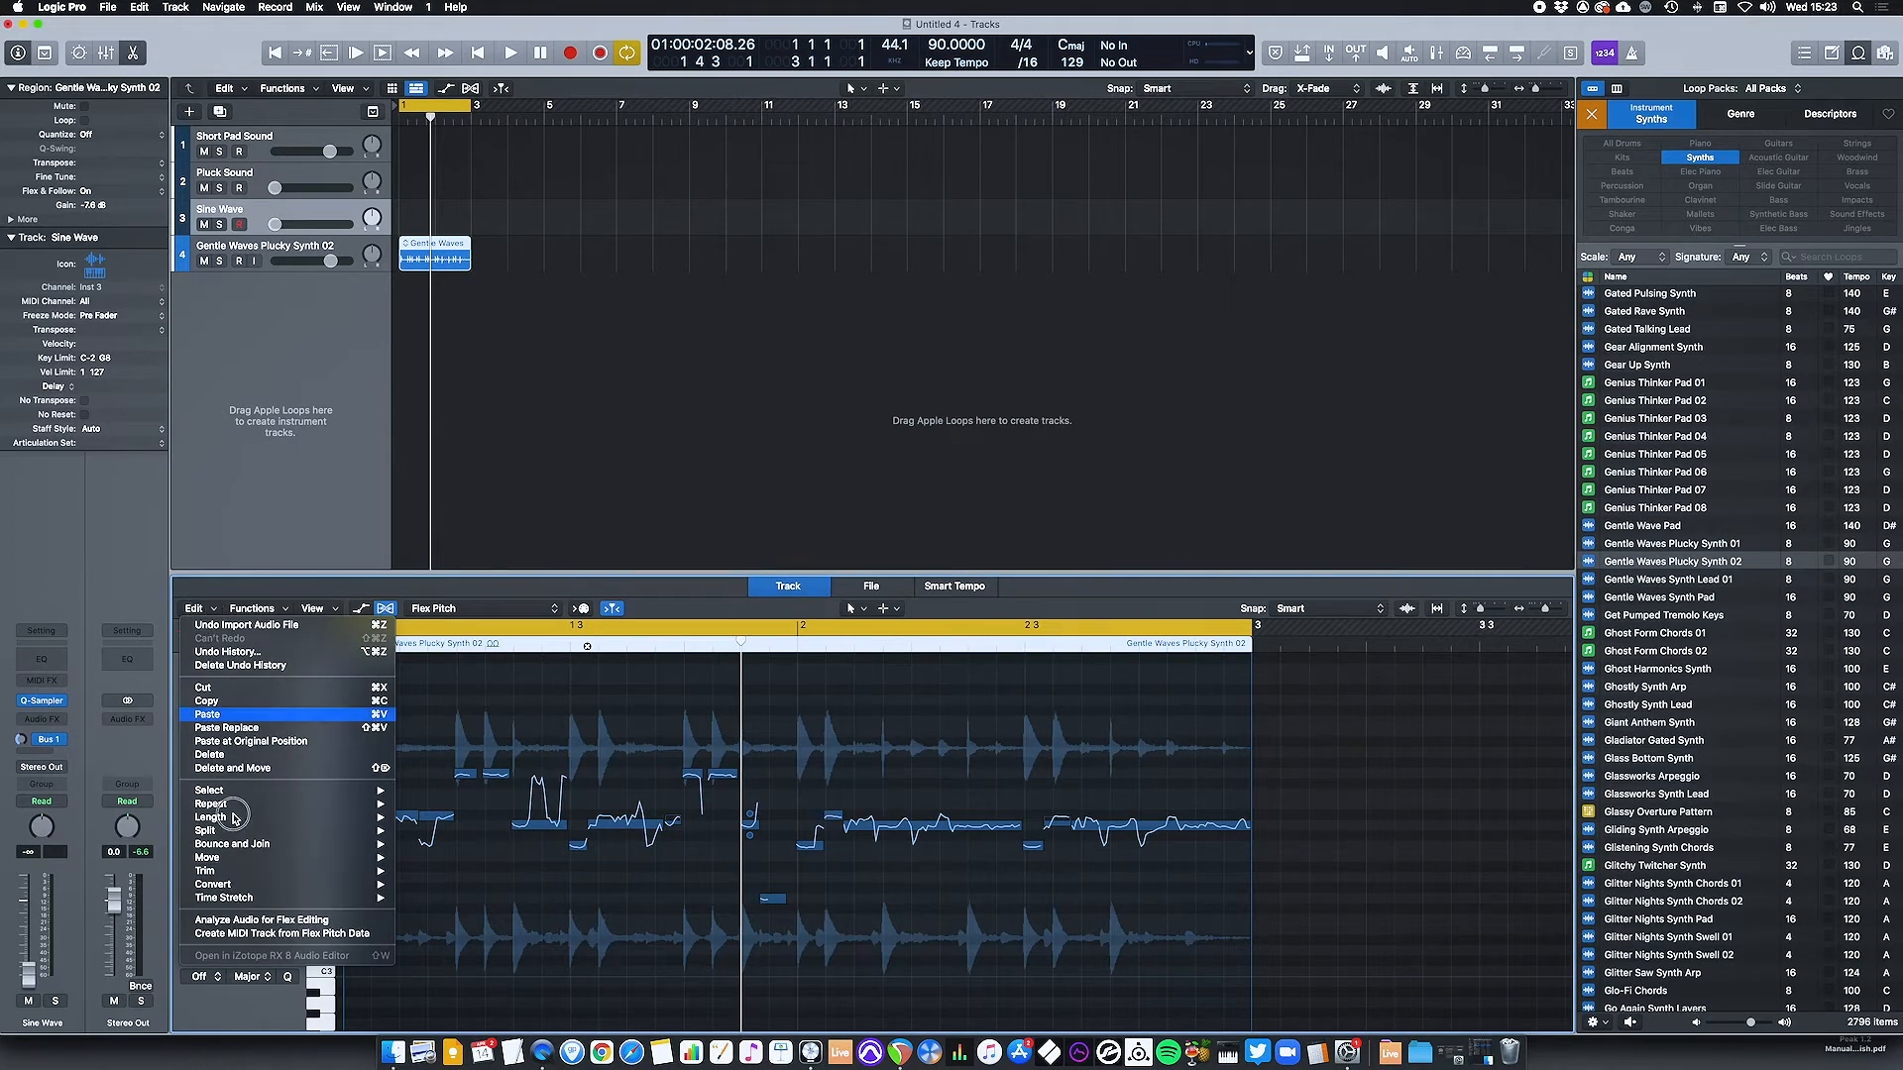
click(365, 934)
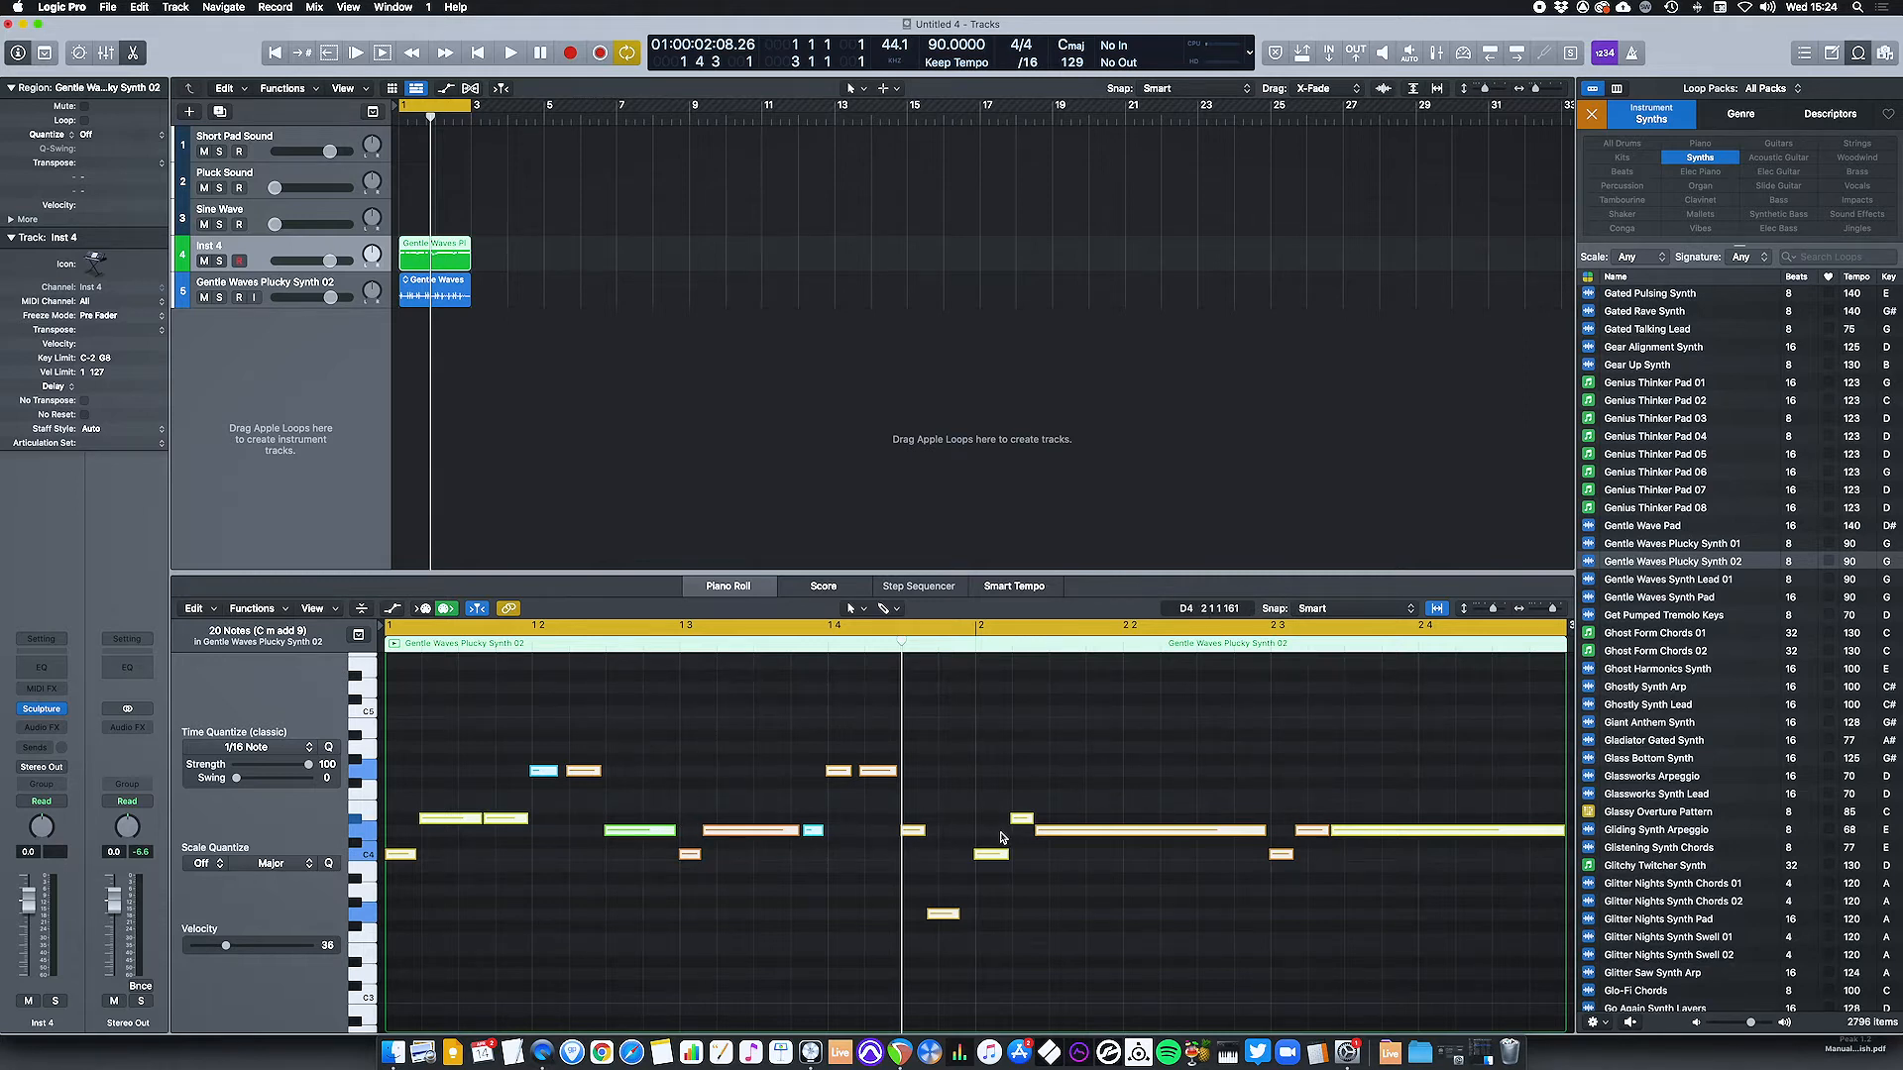
Quantize the new MIDI region's notes to 1/16 Note and mute the original Gentle Waves Plucky Synth 02 track.
click(651, 717)
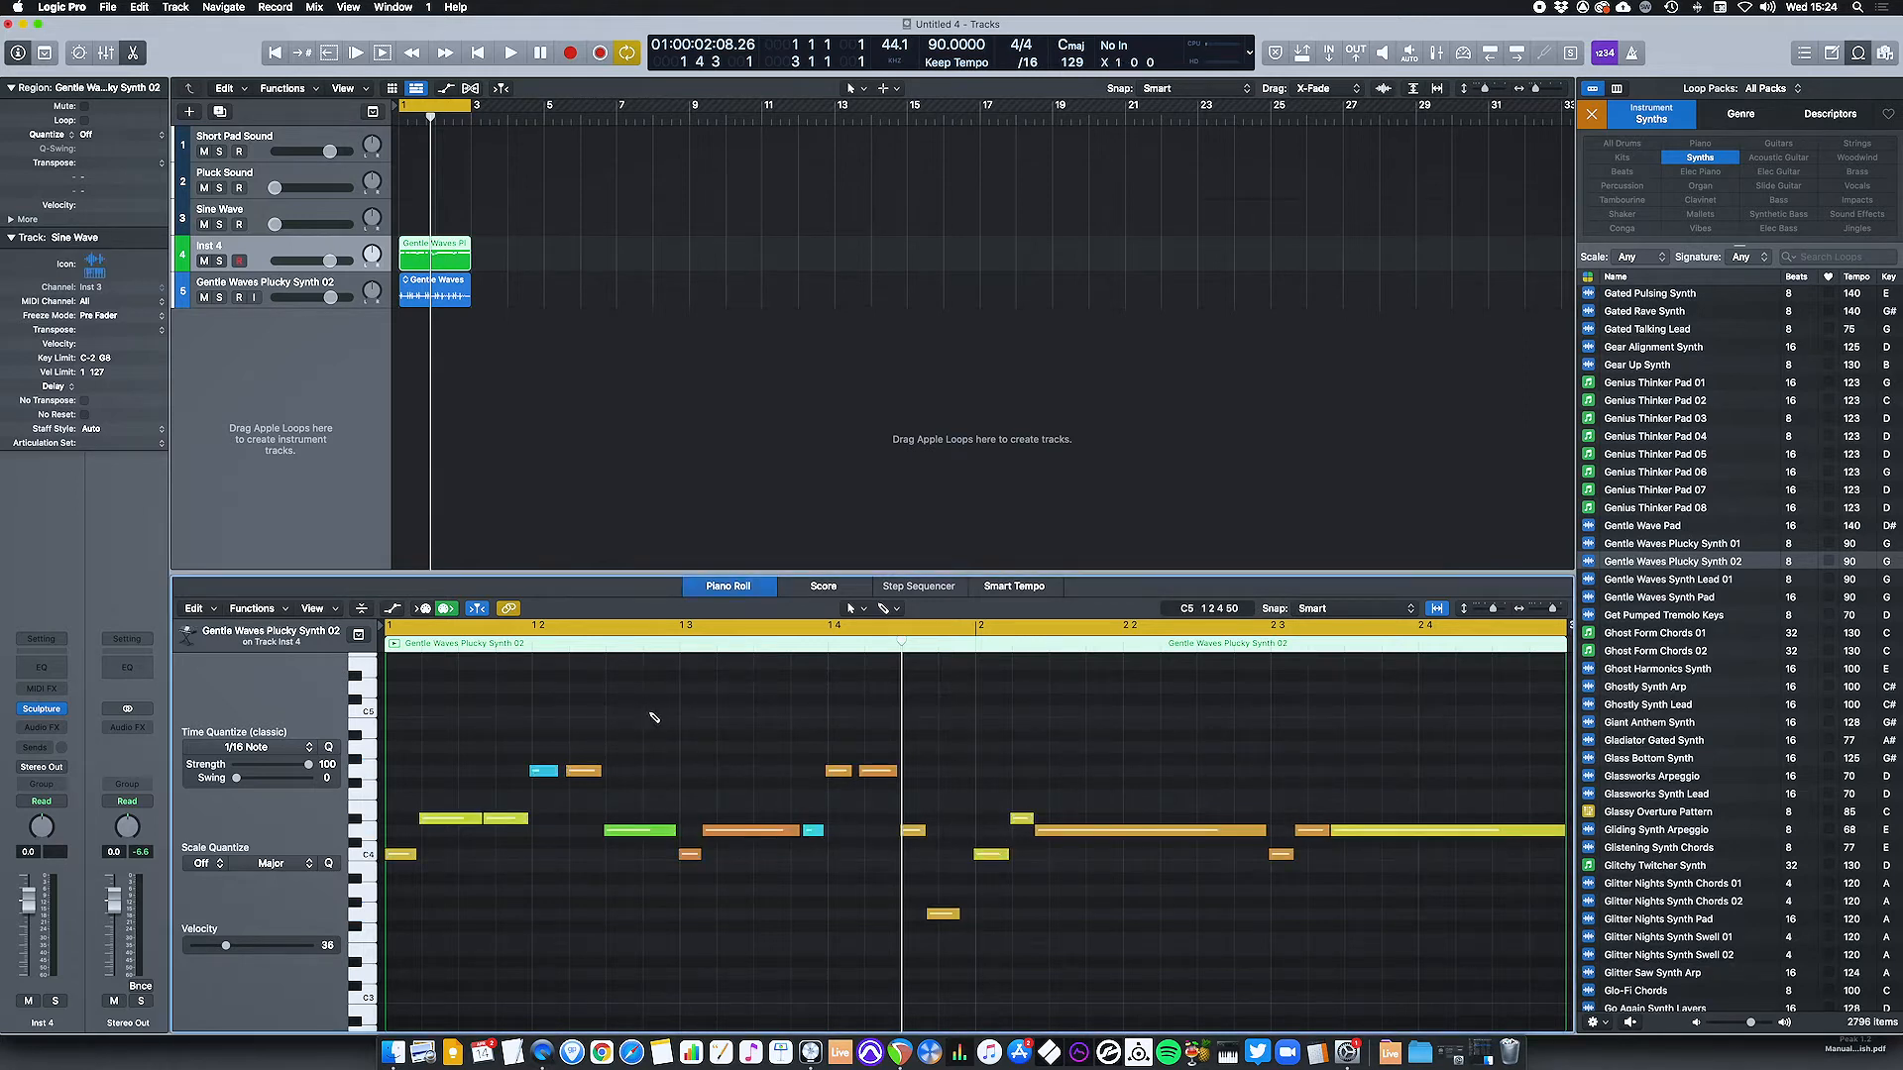
click(330, 748)
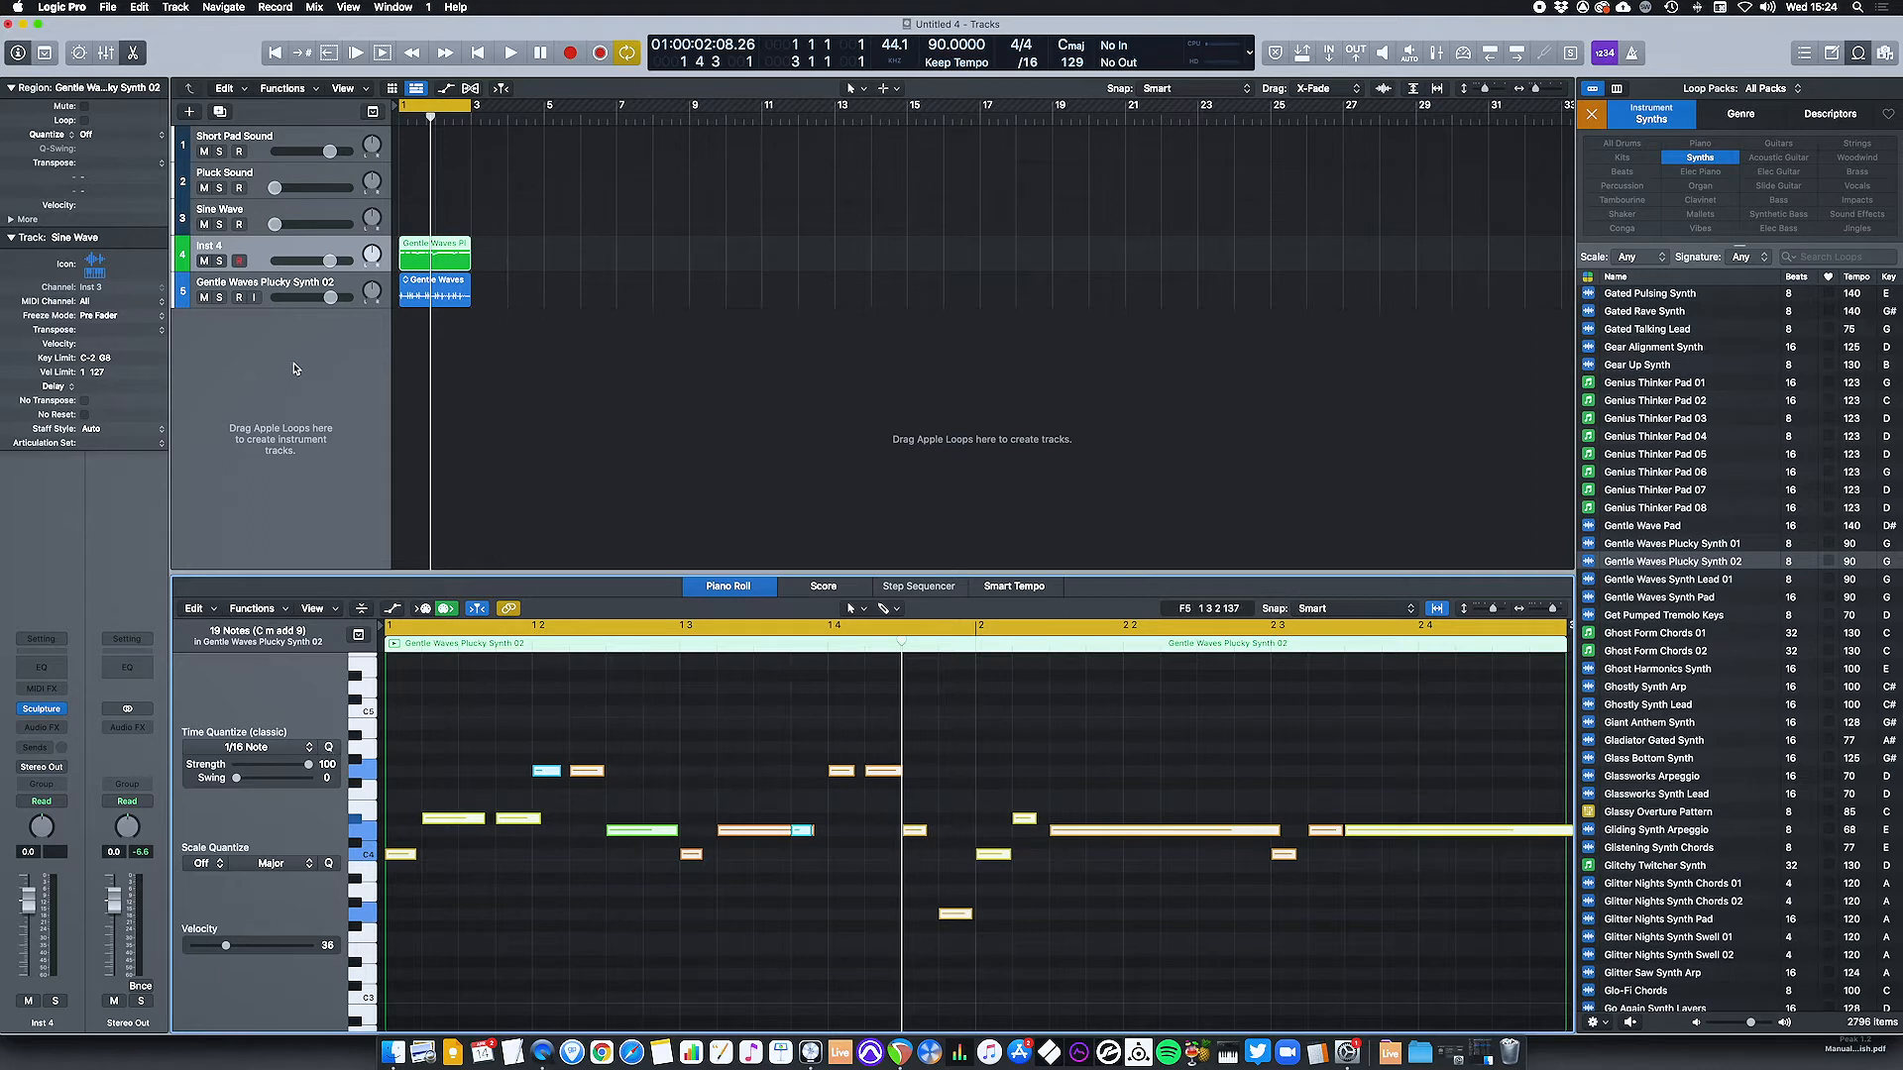
click(204, 298)
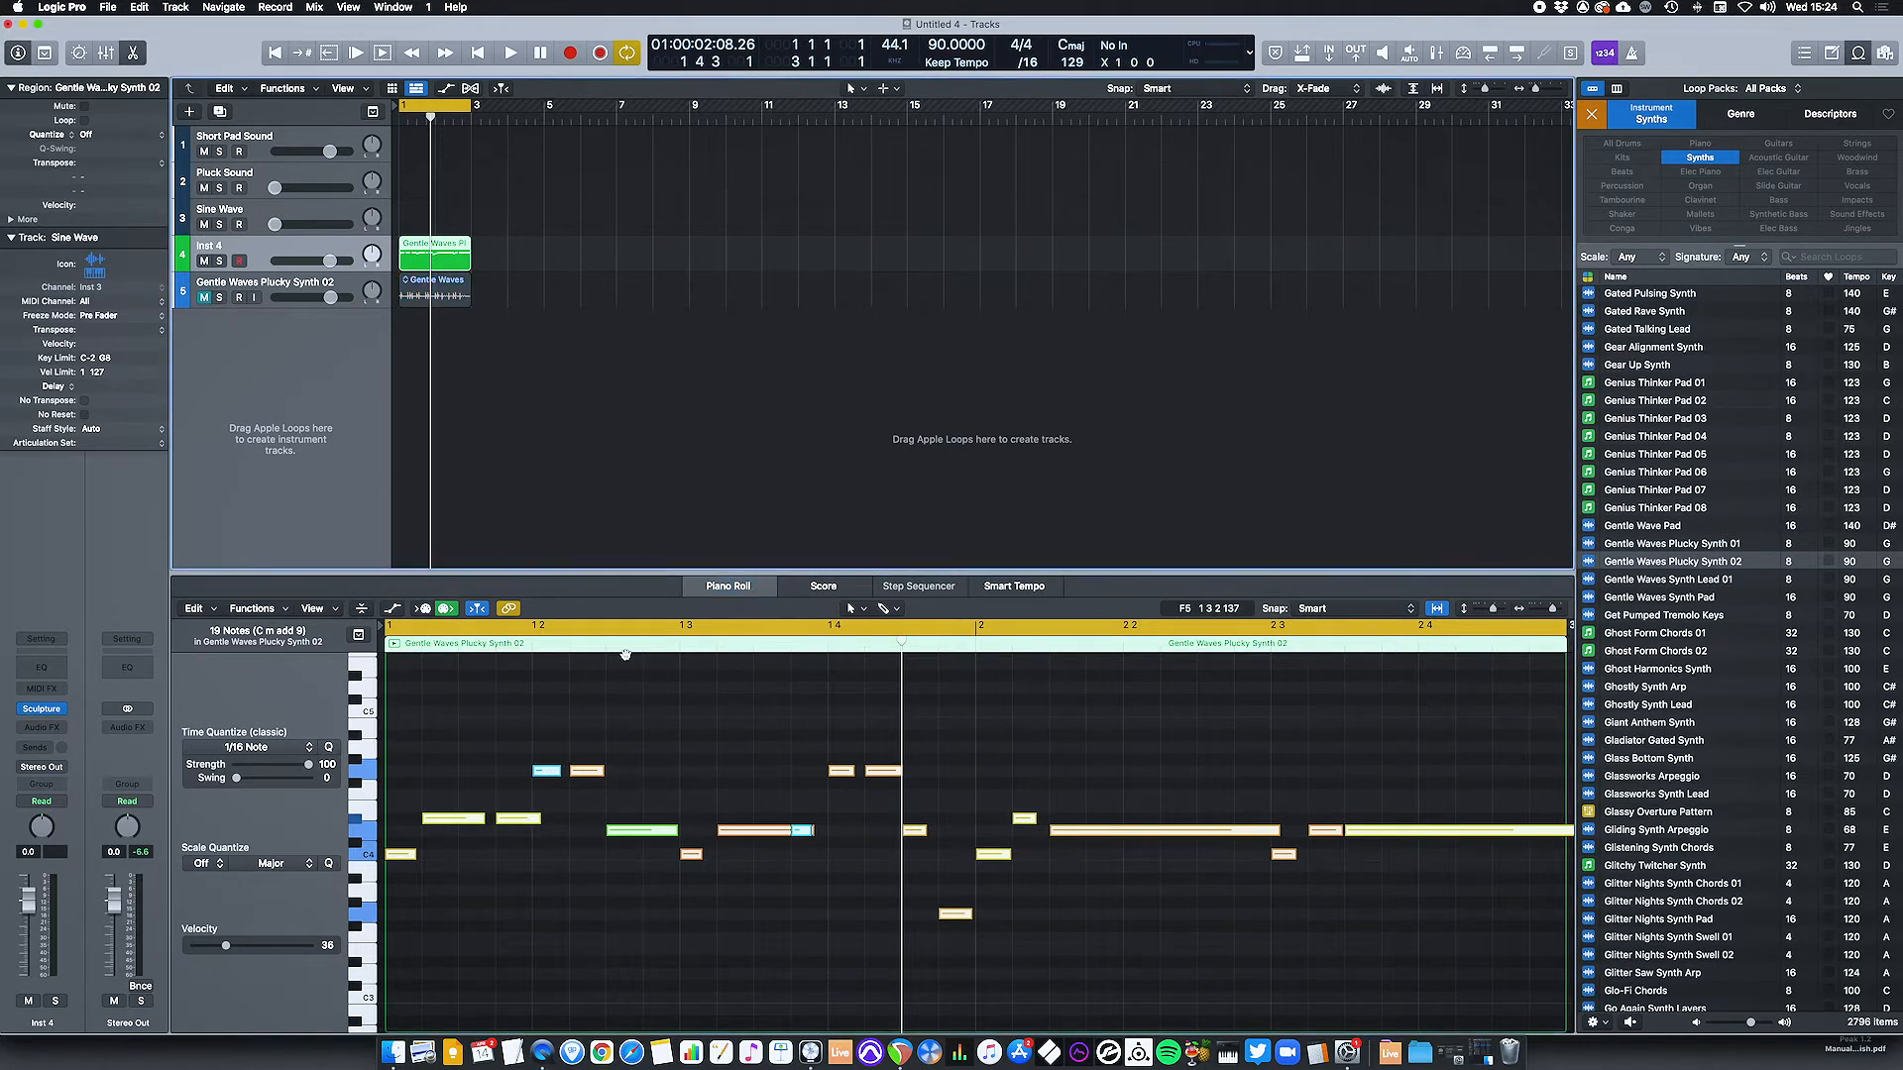
Play the MIDI region from the start and compare it with the original loop by swapping the two tracks' mutes.
key(Return)
key(space)
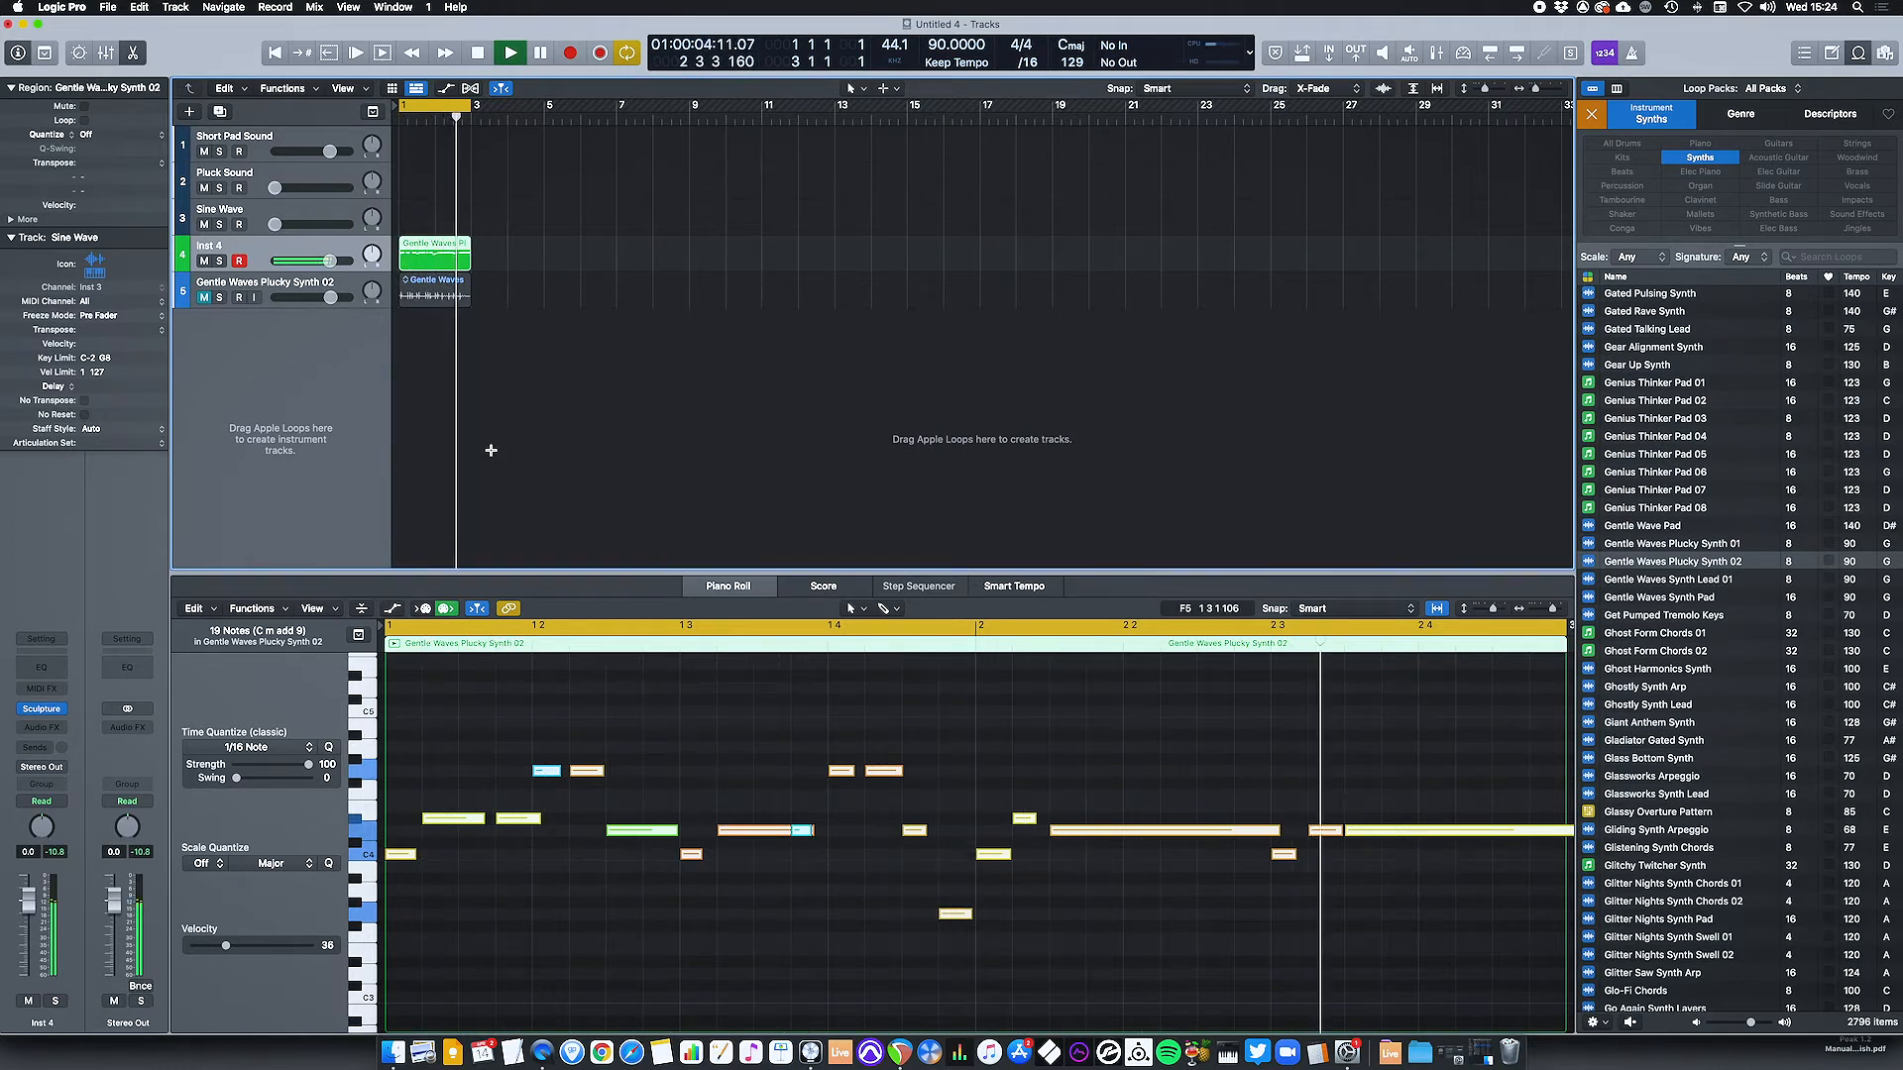
key(space)
click(204, 261)
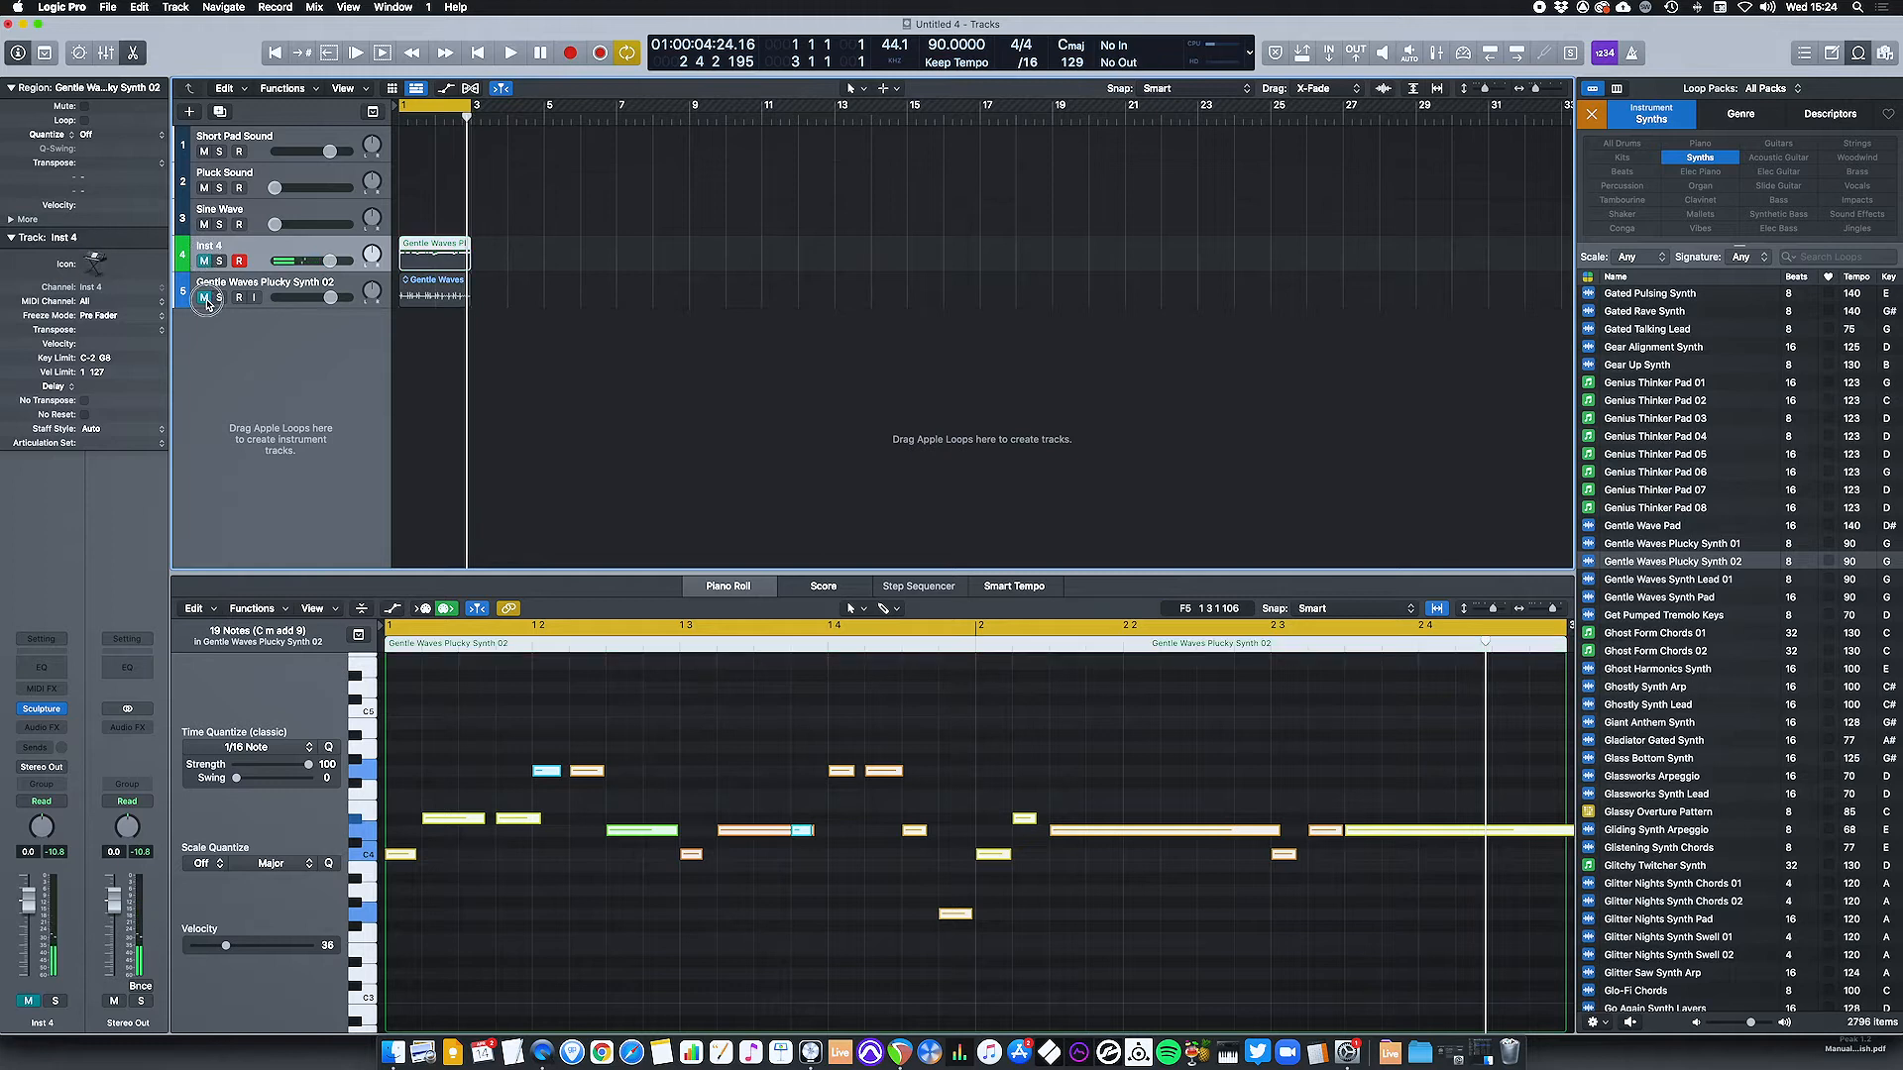
click(204, 297)
key(space)
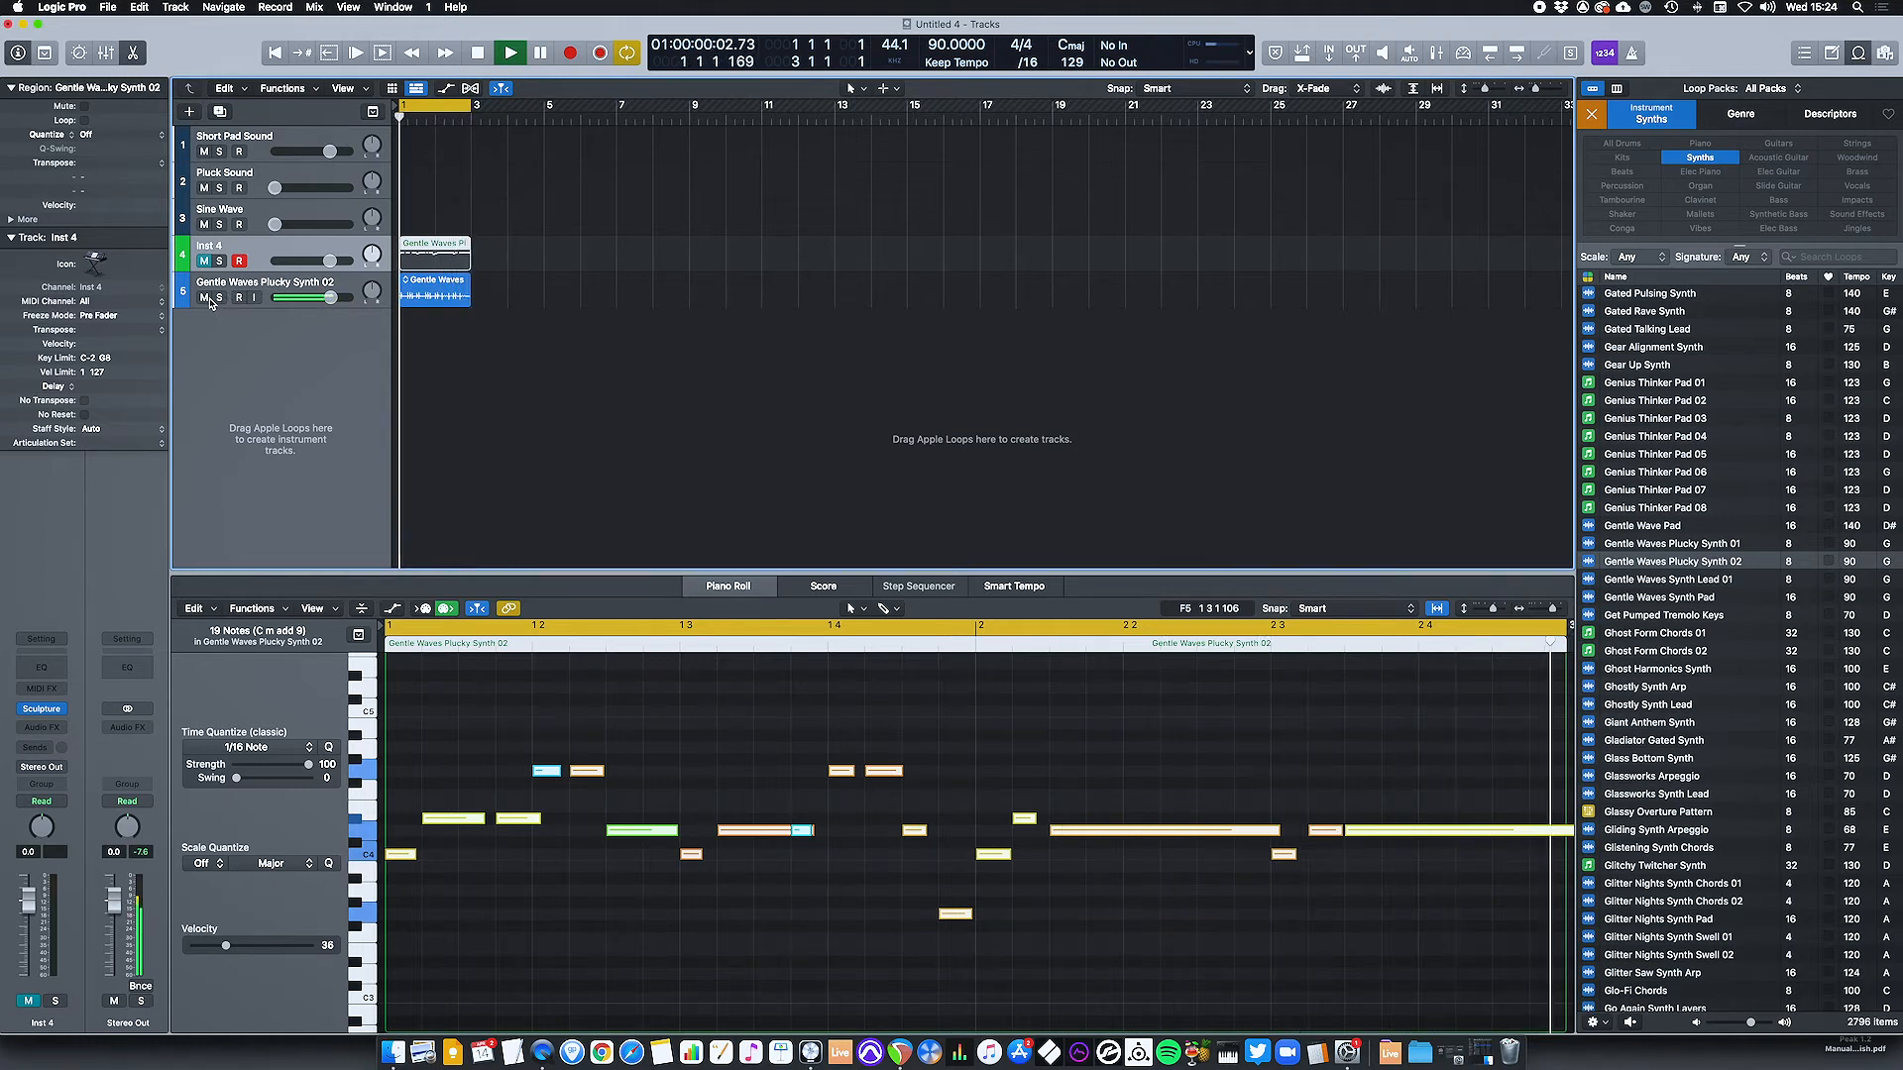
click(204, 298)
click(204, 261)
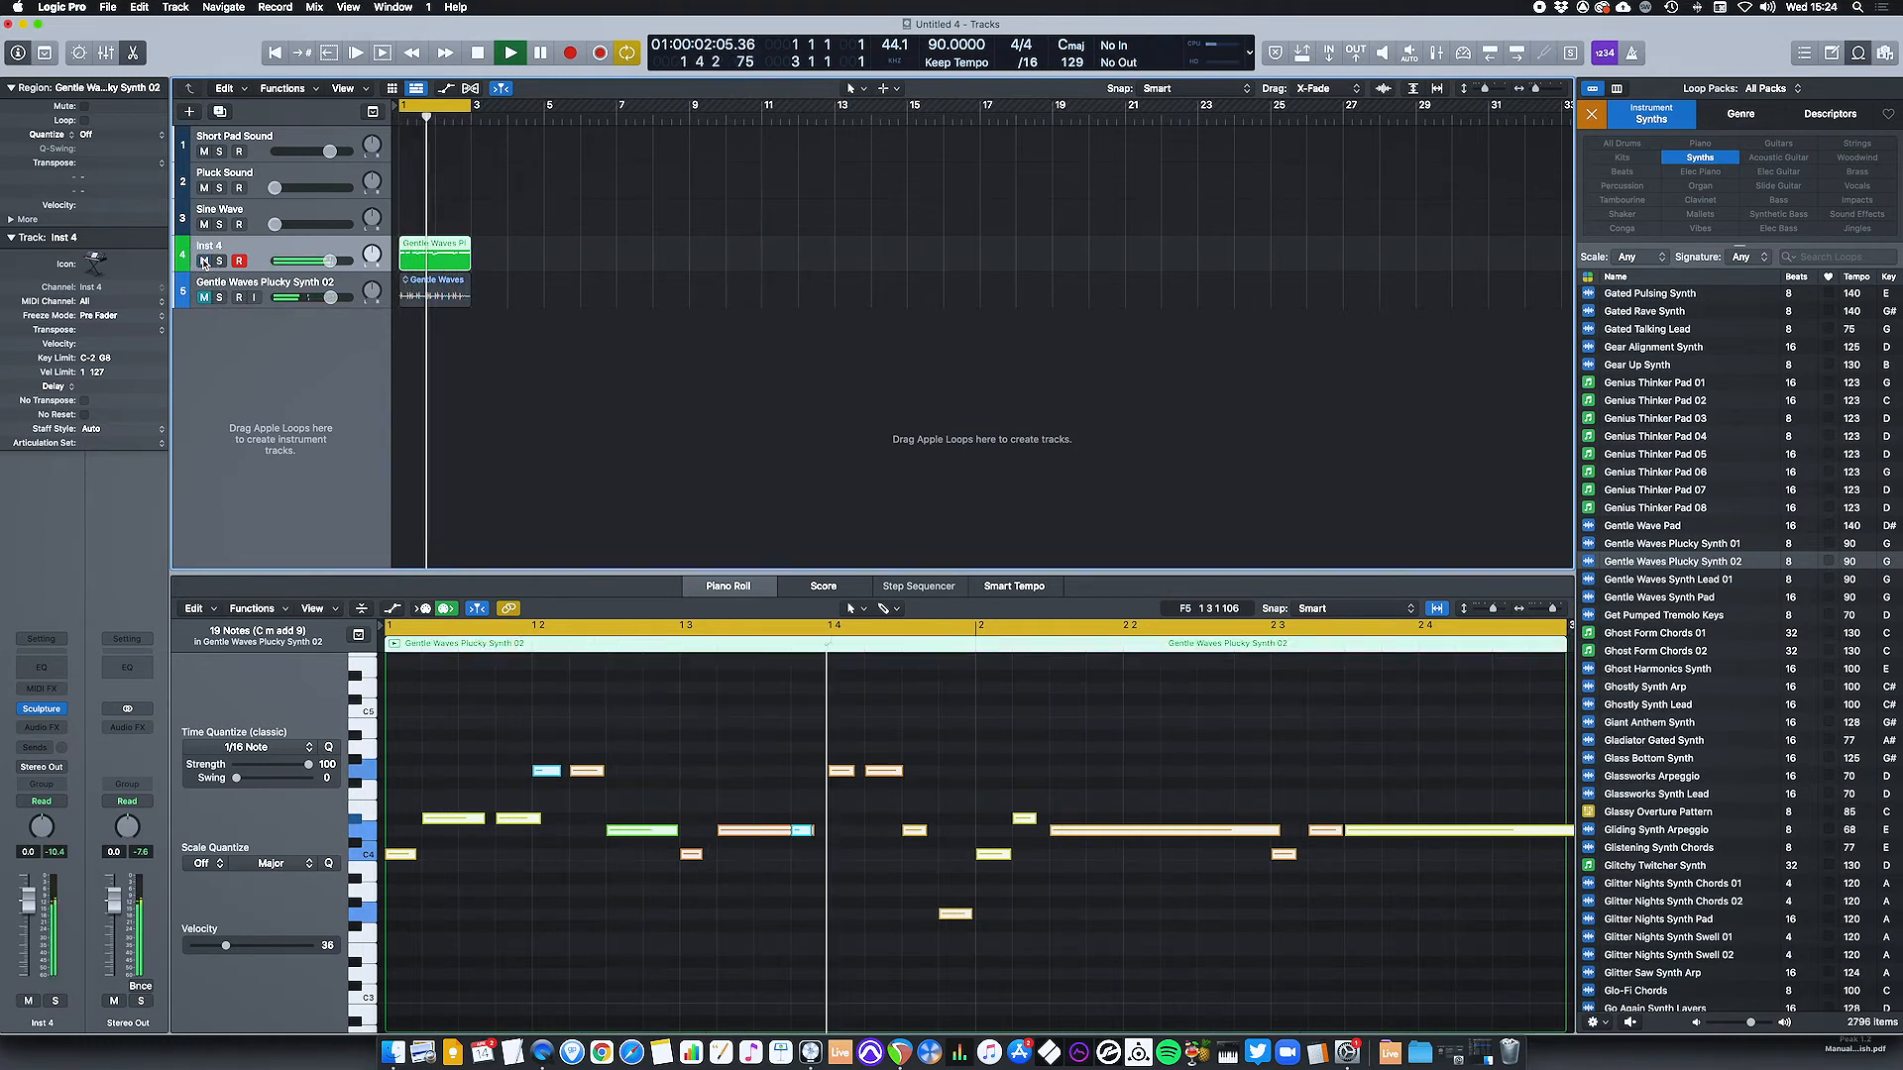
key(space)
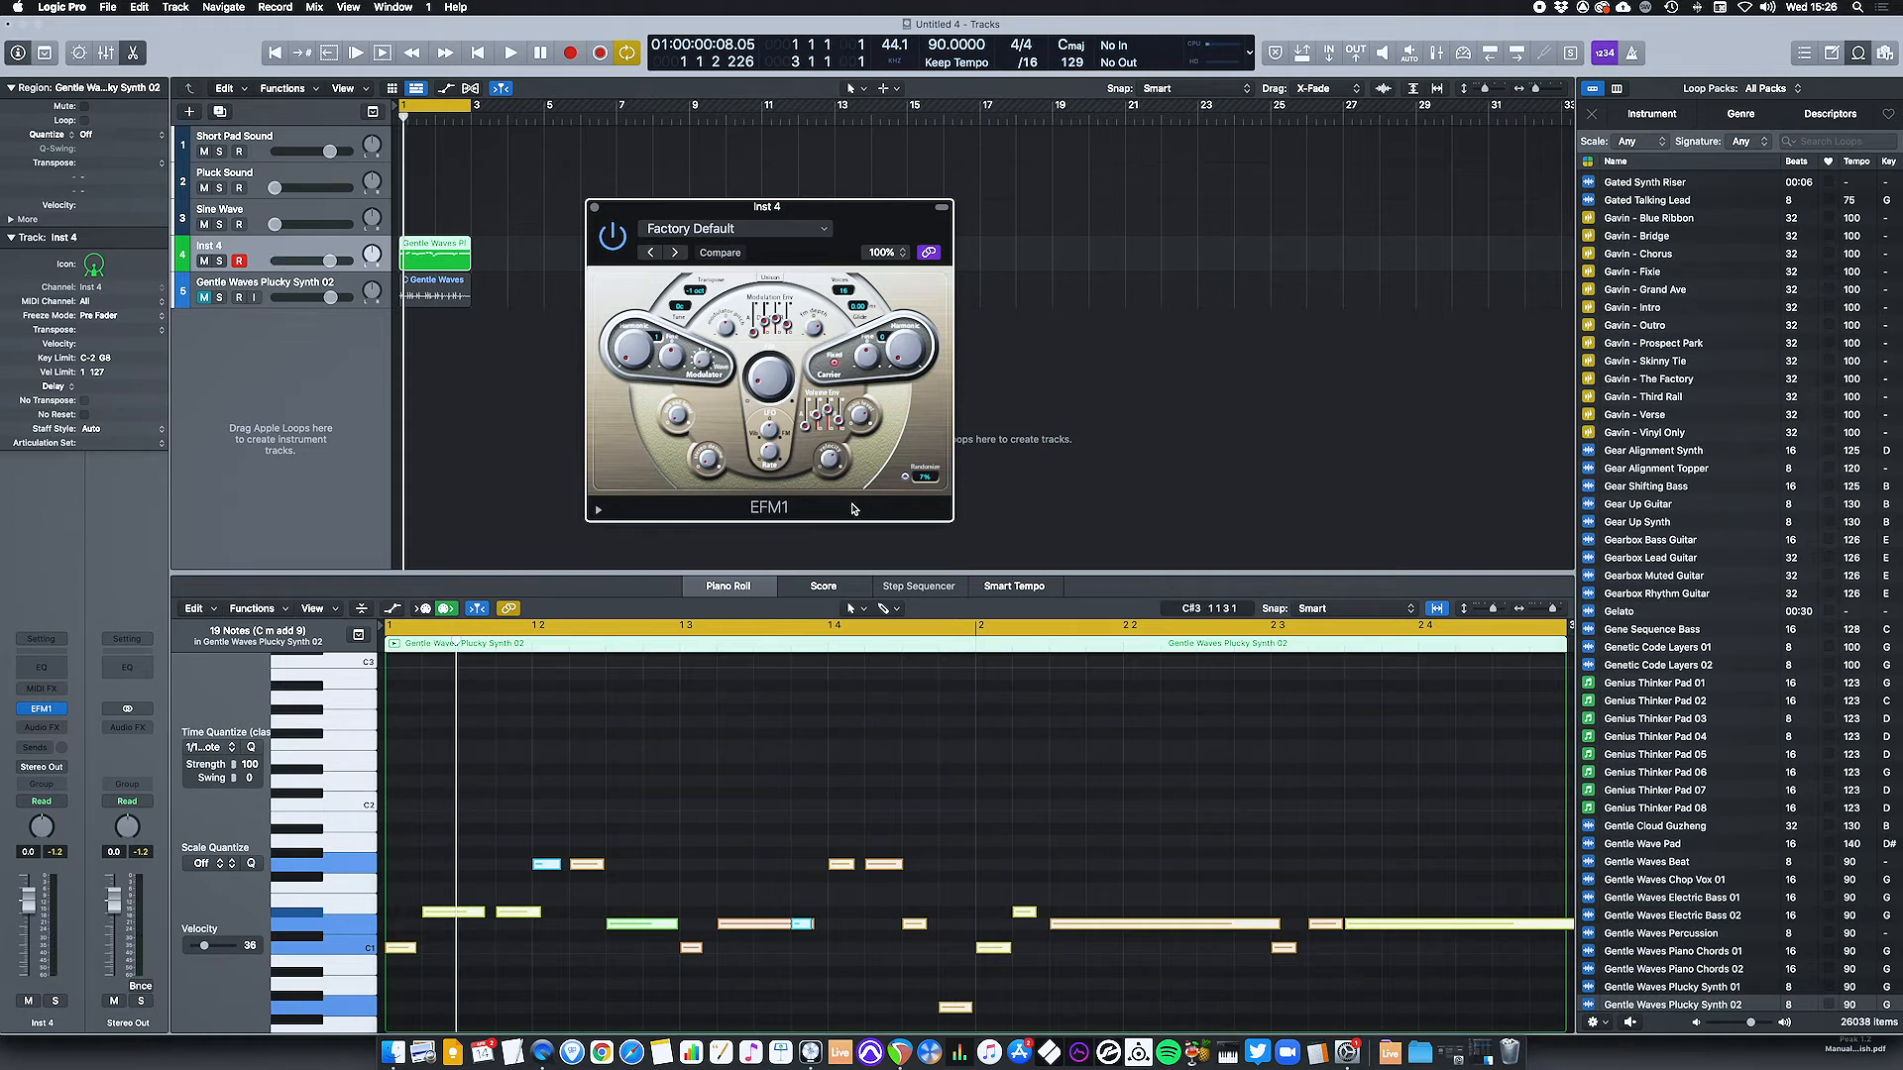
Audition the MIDI part with EFM1 and replace the track's instrument with Drum Synth.
key(space)
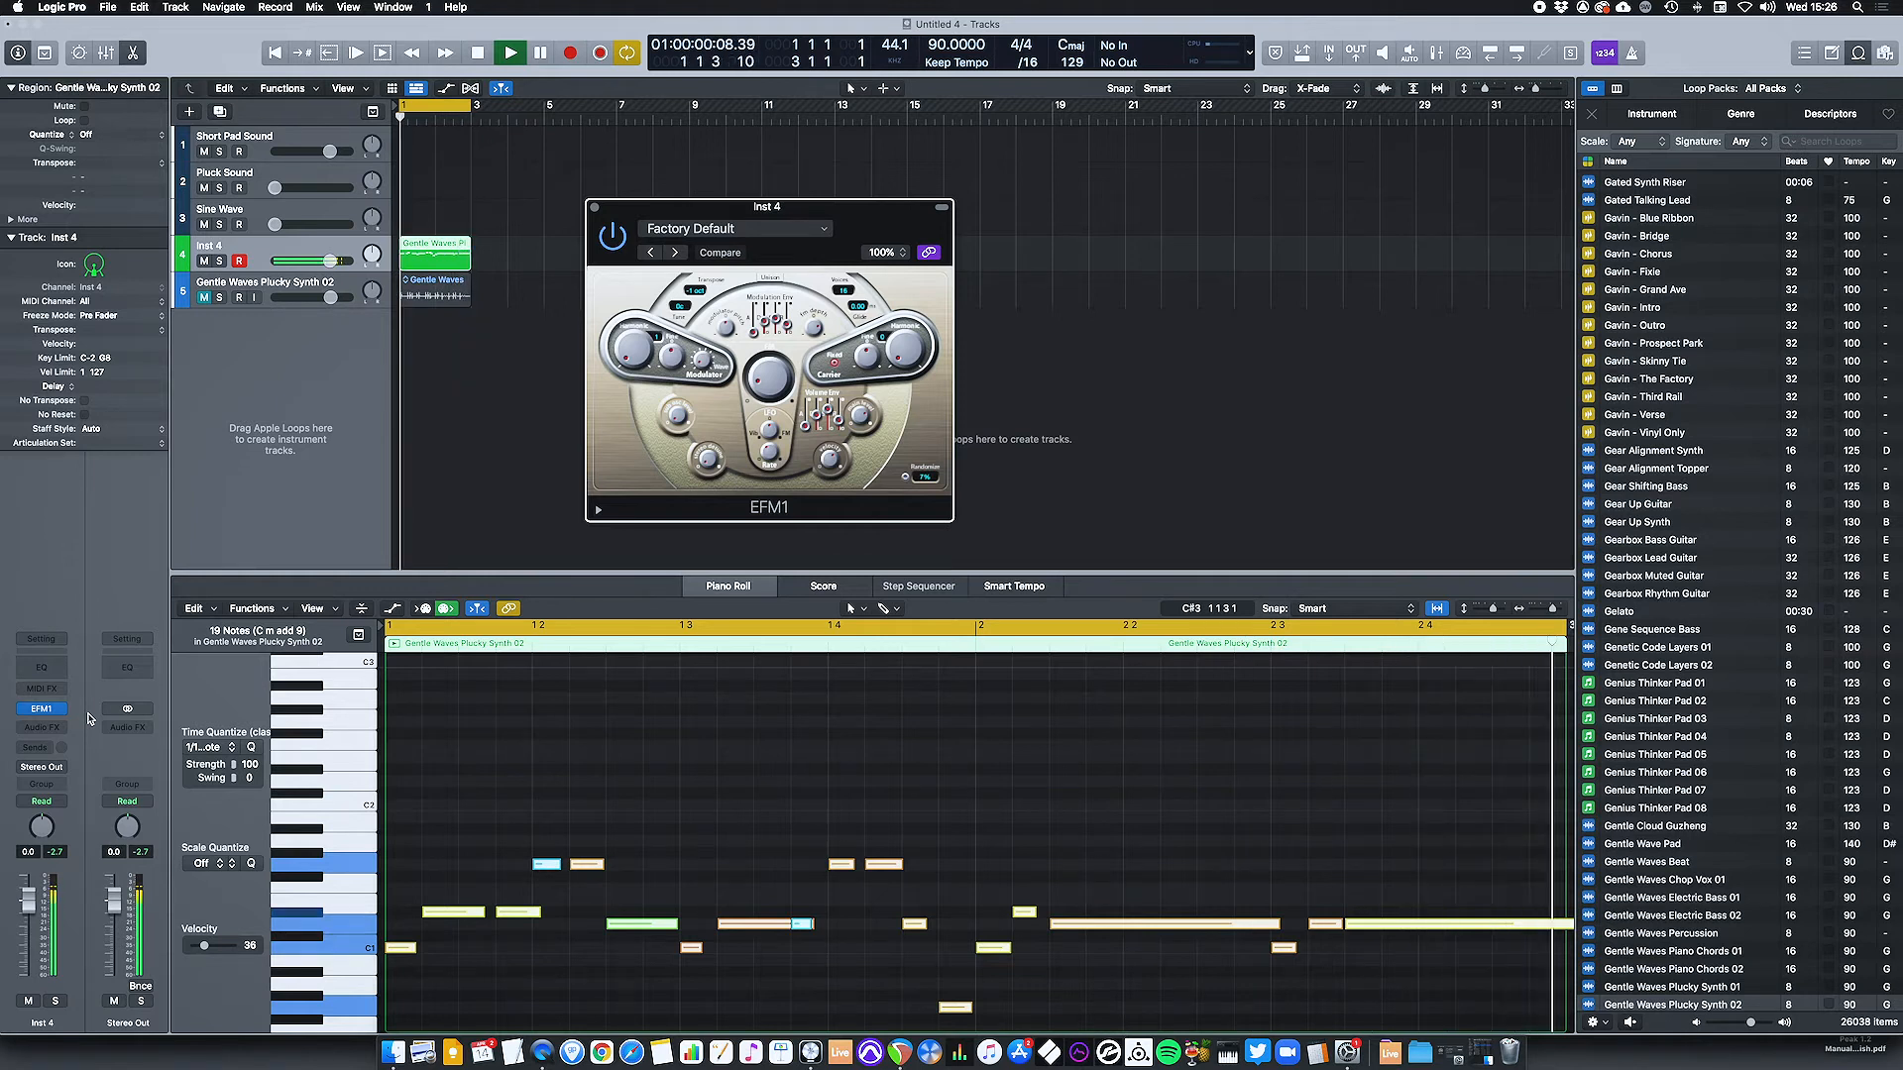
key(space)
click(42, 708)
mouse_move(150, 706)
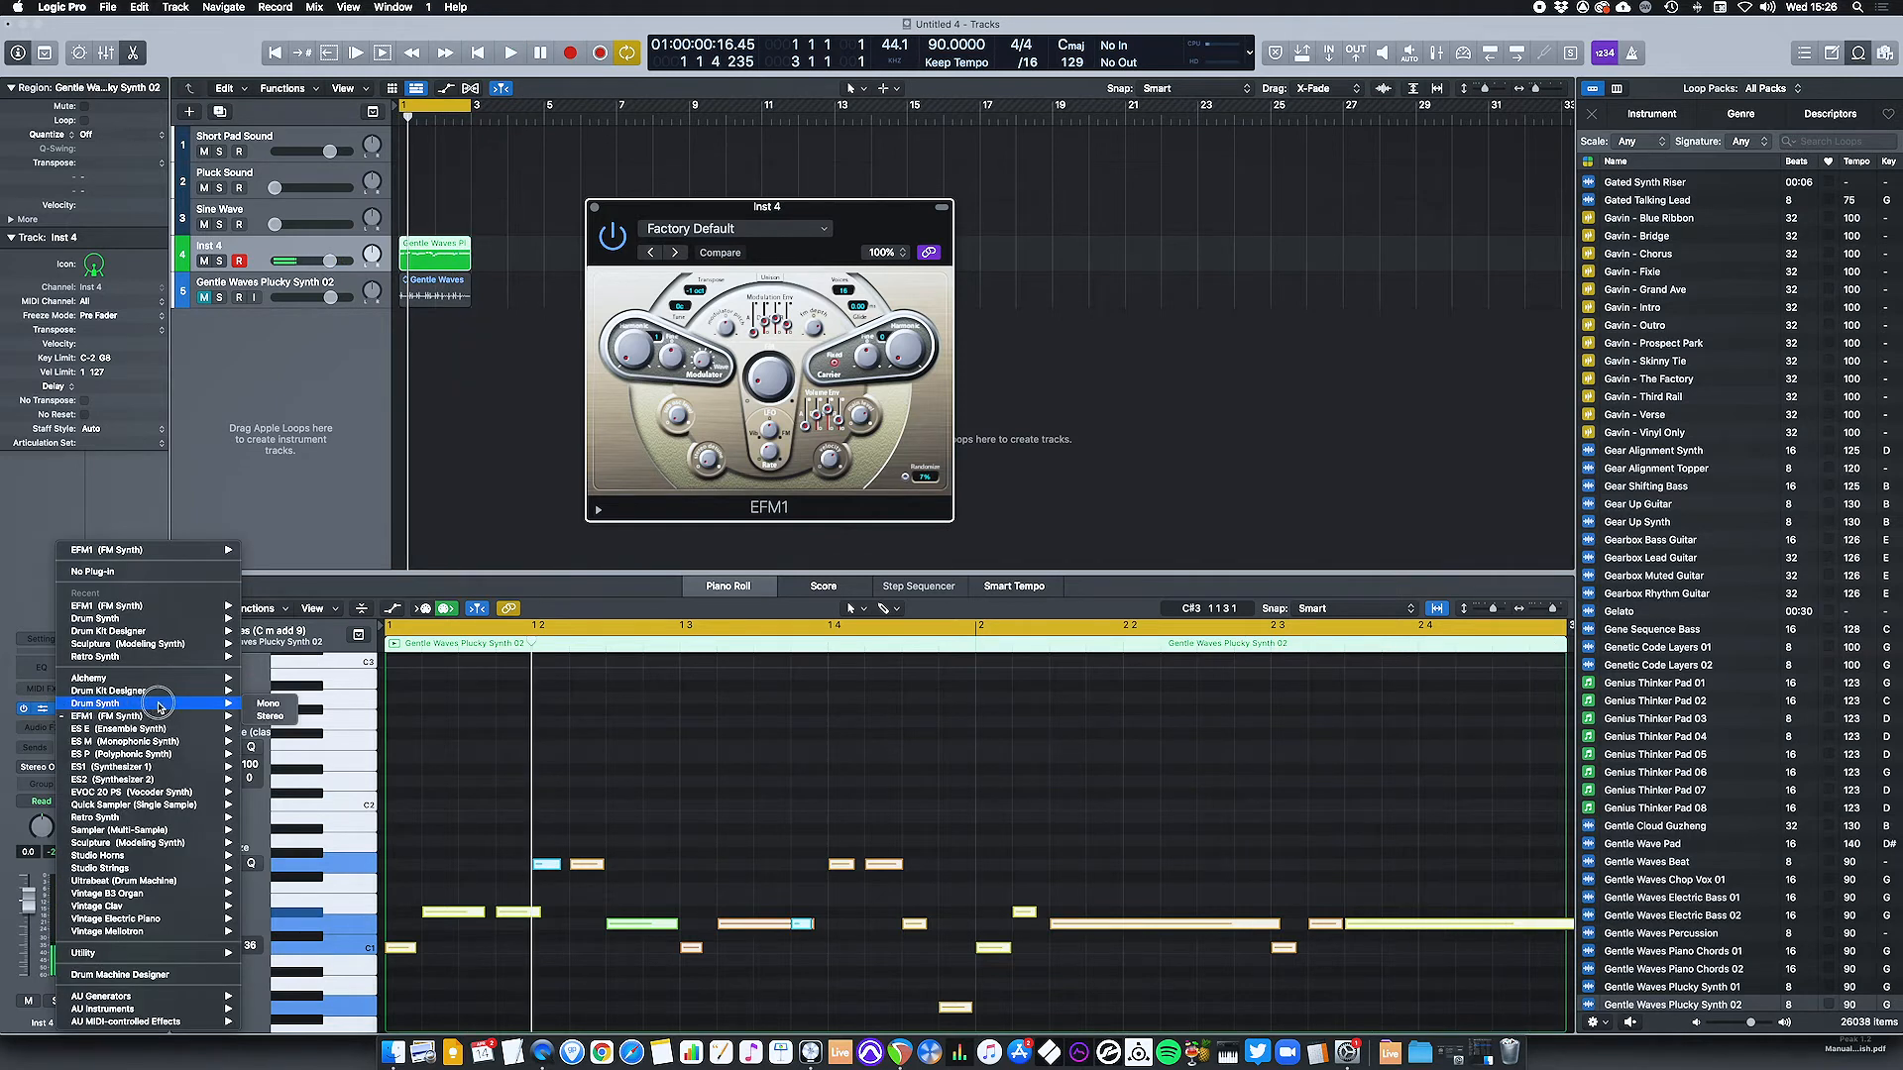
click(284, 707)
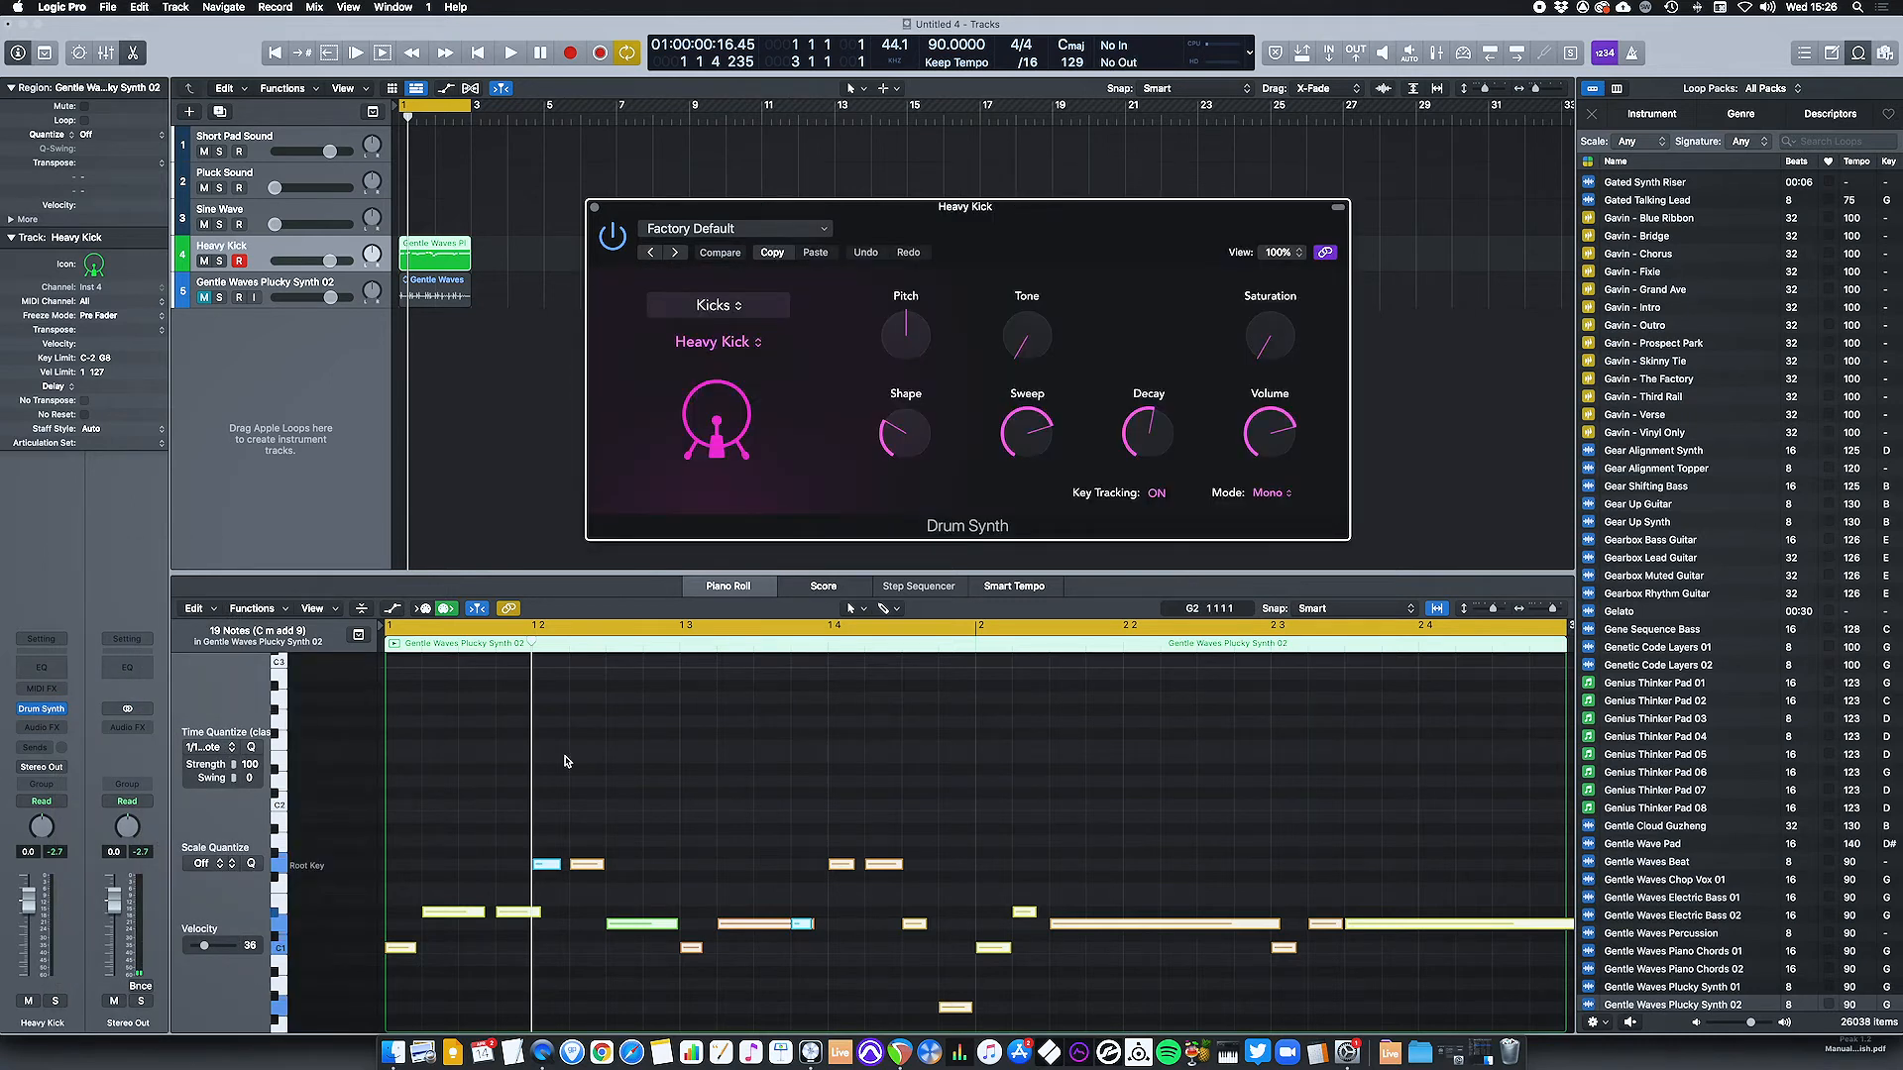
Play the part with the Heavy Kick sound and briefly unmute the original loop to hear both together.
key(space)
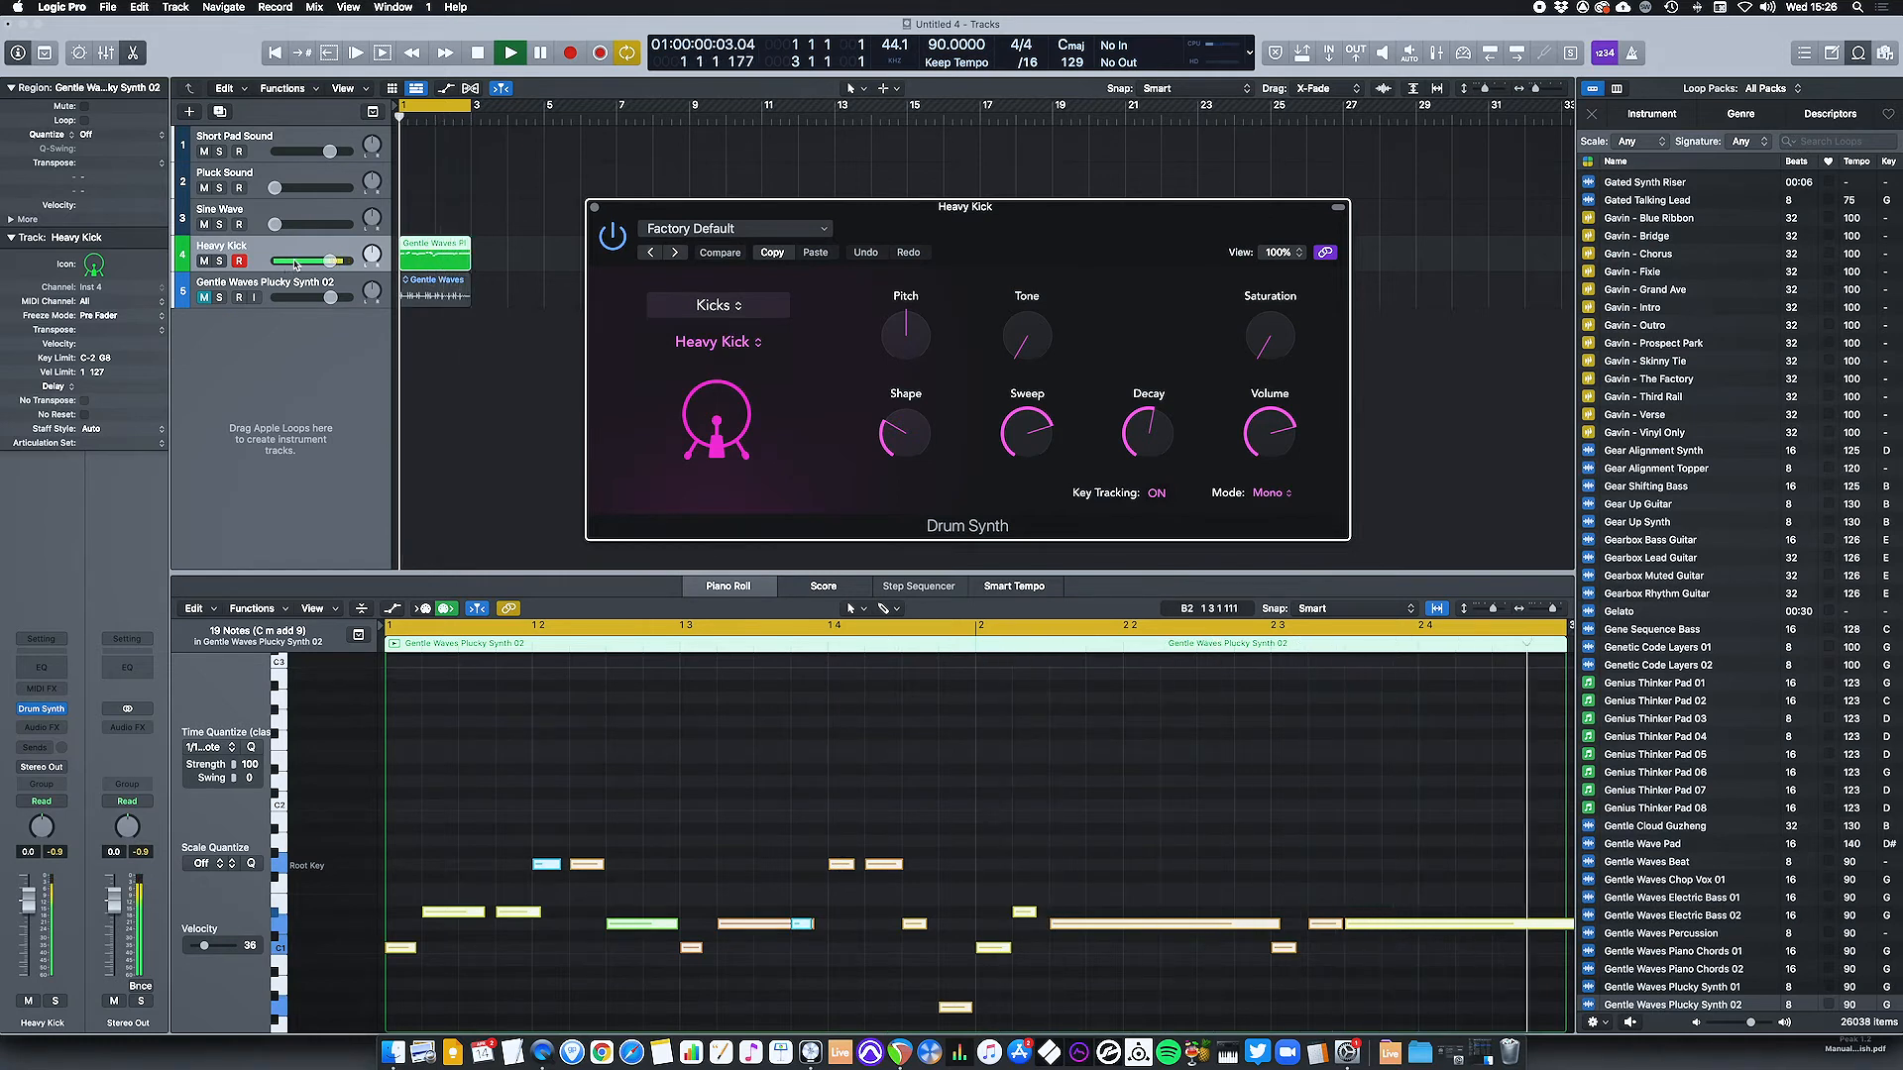
click(204, 298)
click(204, 297)
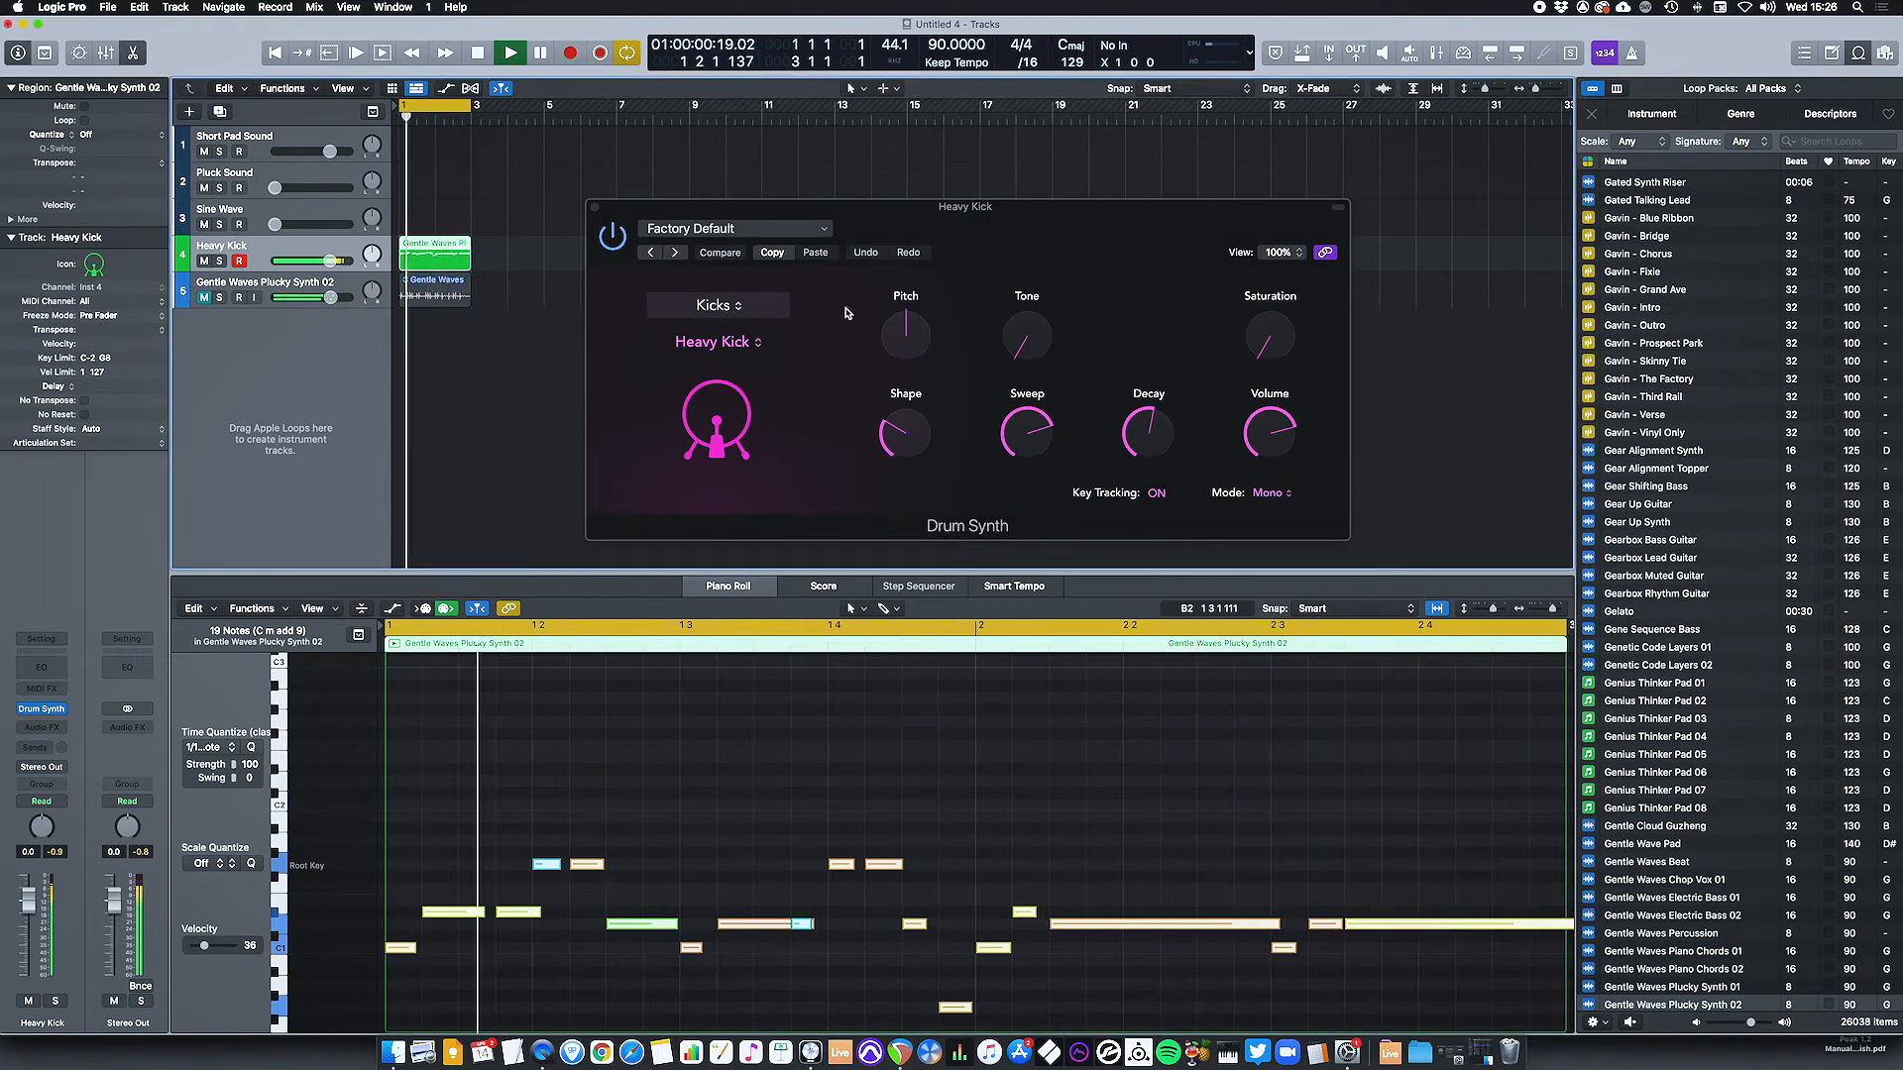
Switch Drum Synth to the Smooth Hi-Hat from Hats and Cymbals and set the knob beside Crush to 79.5 % during playback.
click(718, 305)
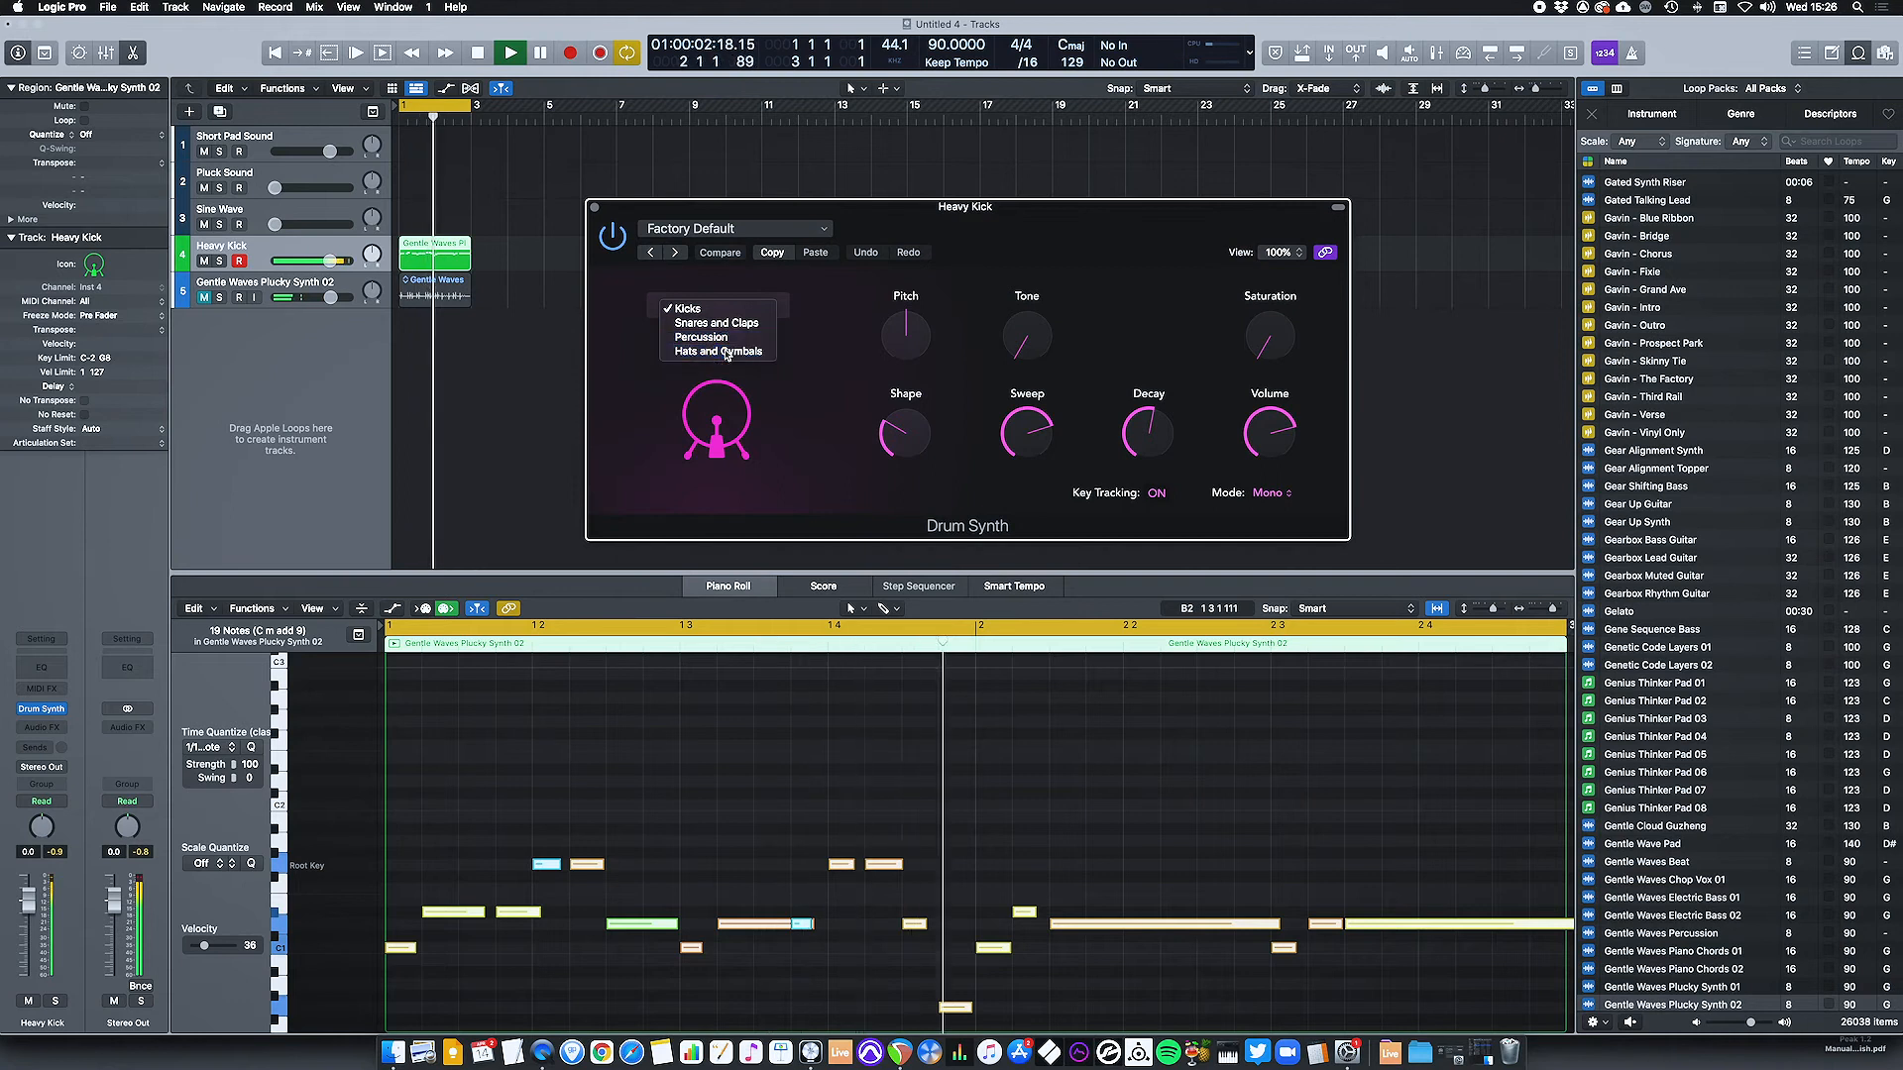
click(727, 351)
click(718, 346)
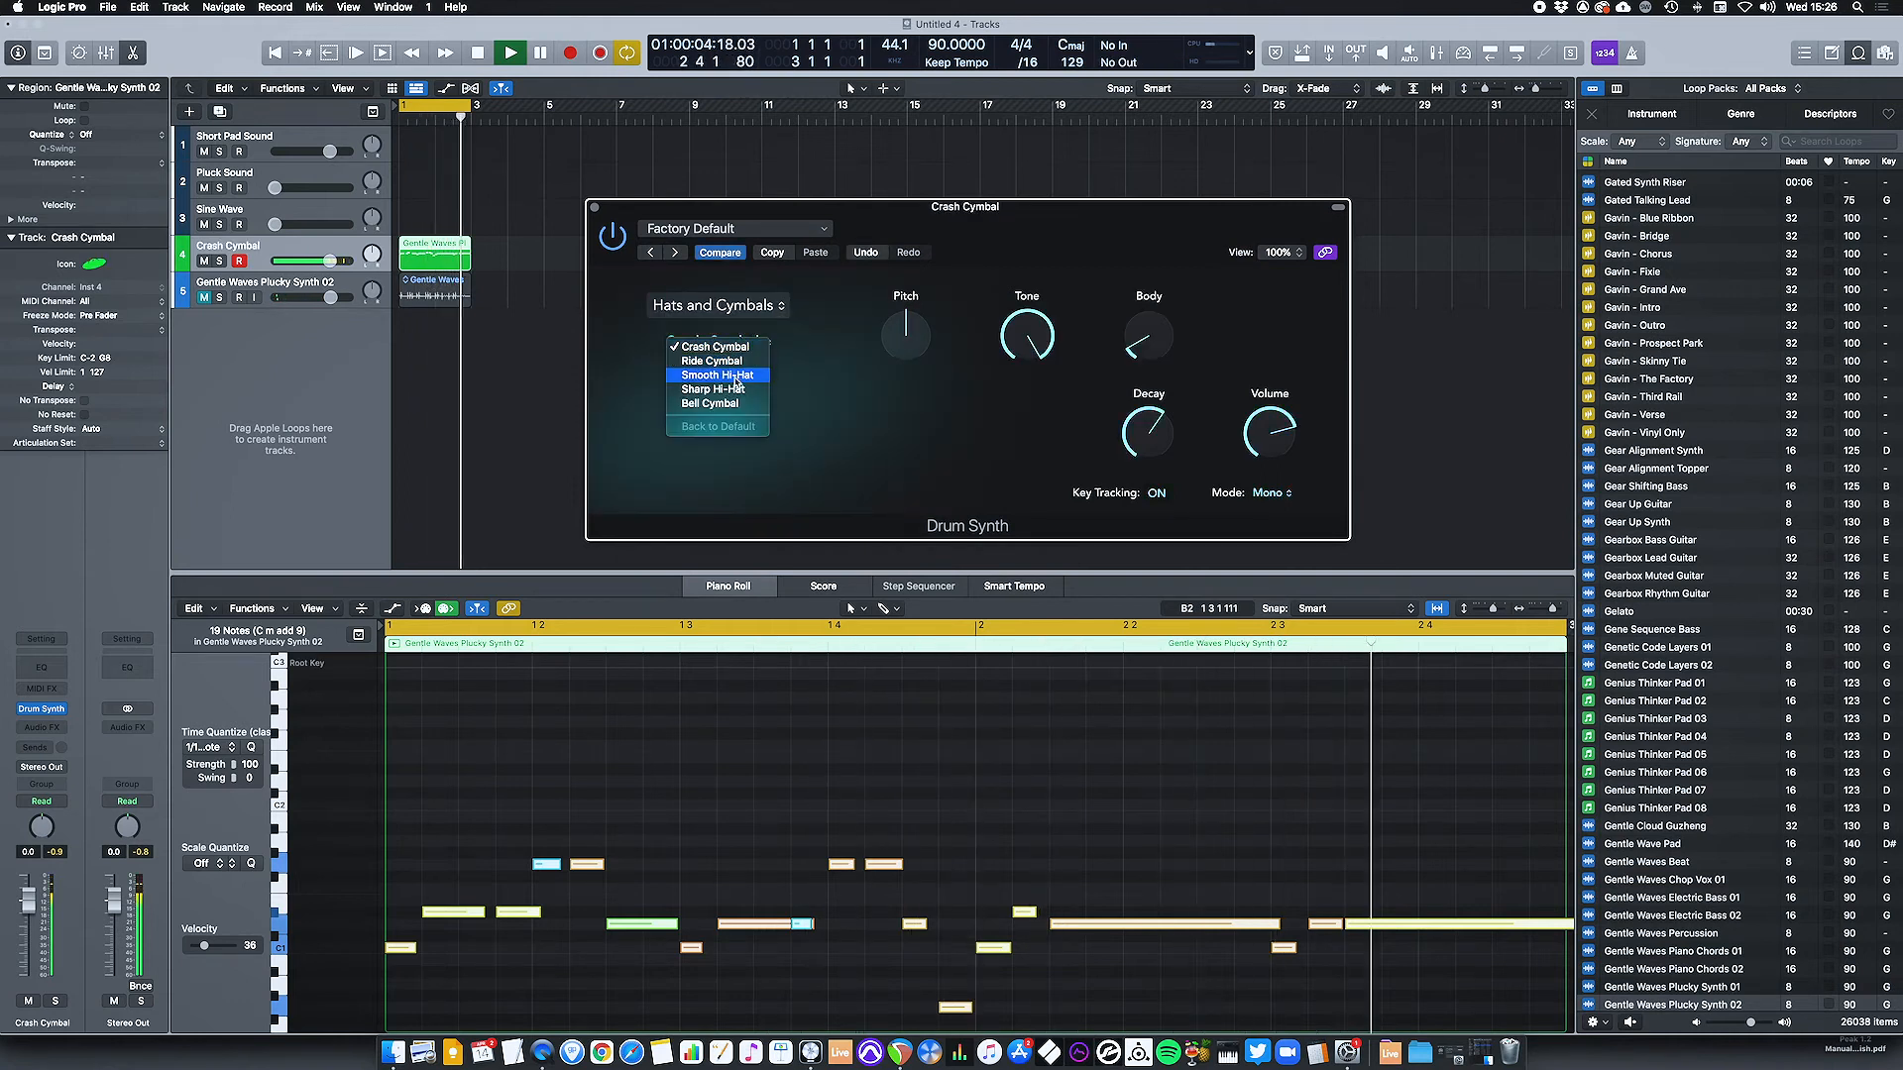
click(737, 376)
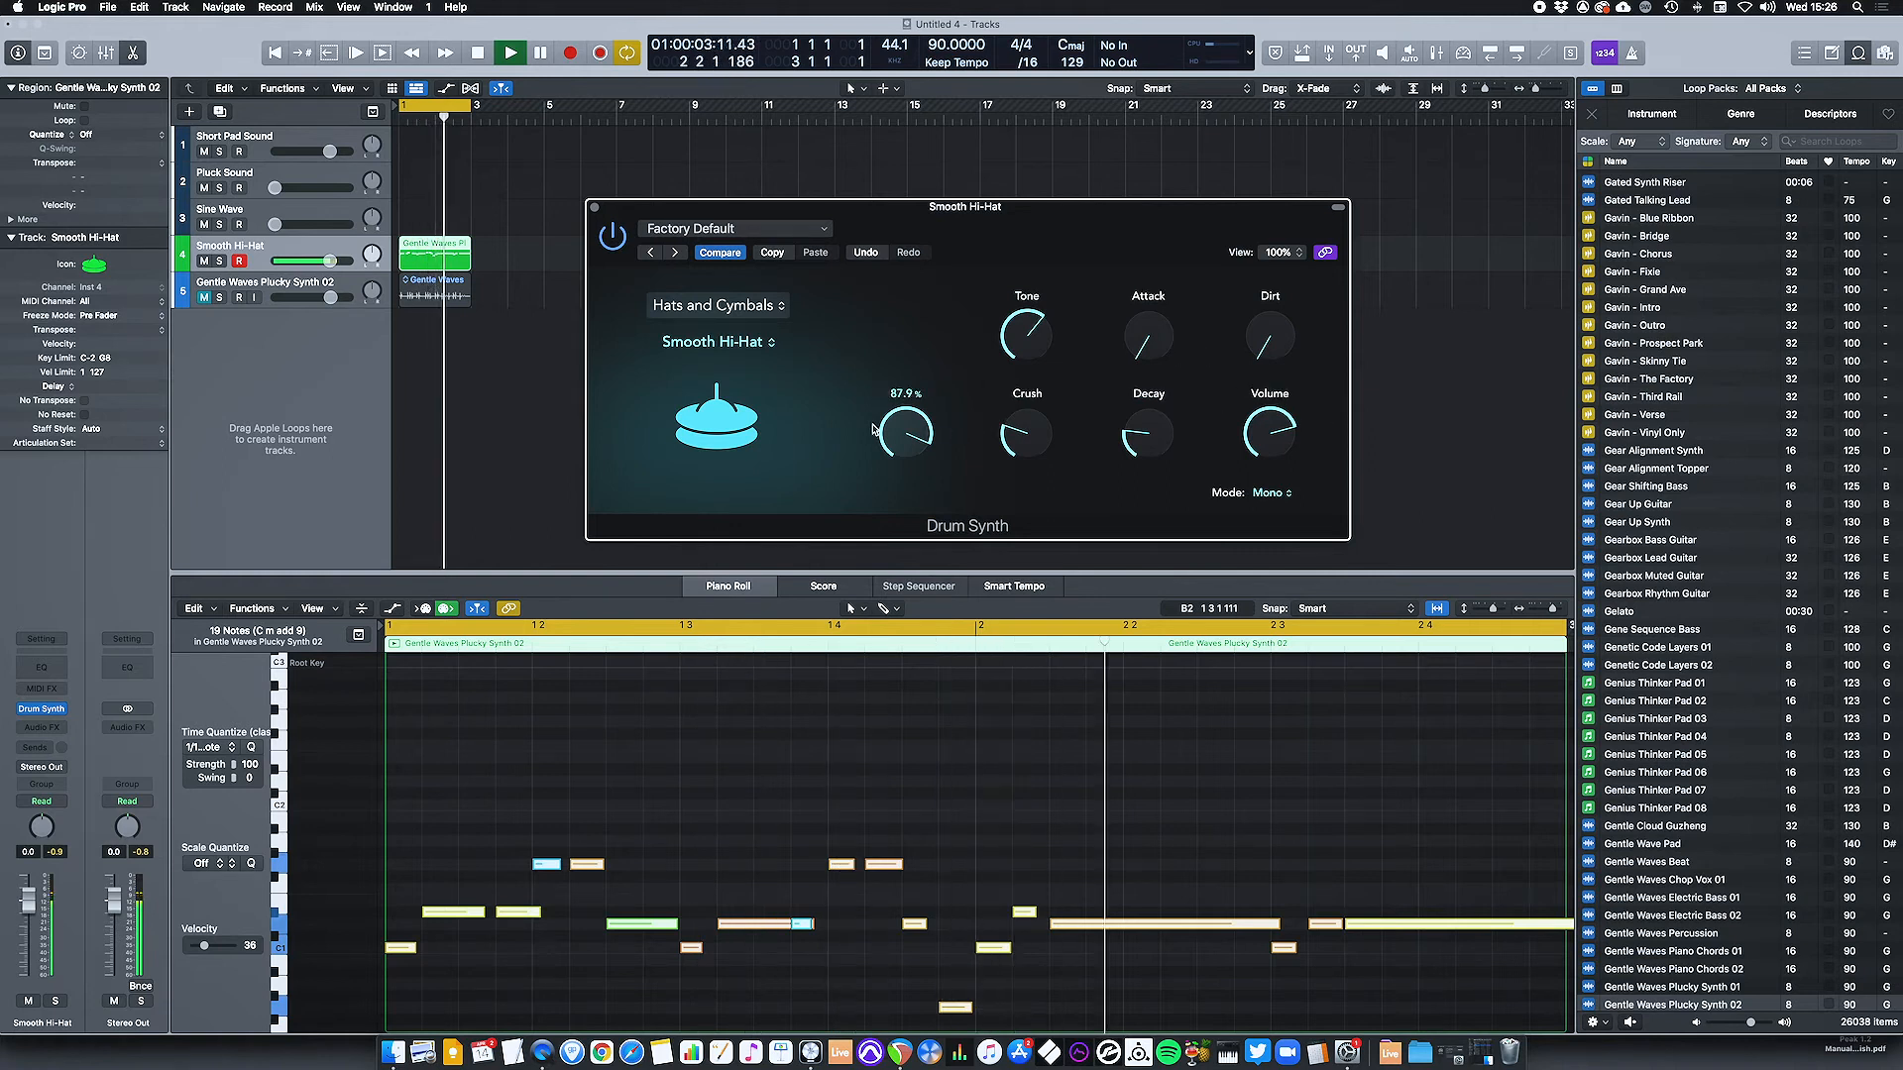
drag(913, 433, 910, 450)
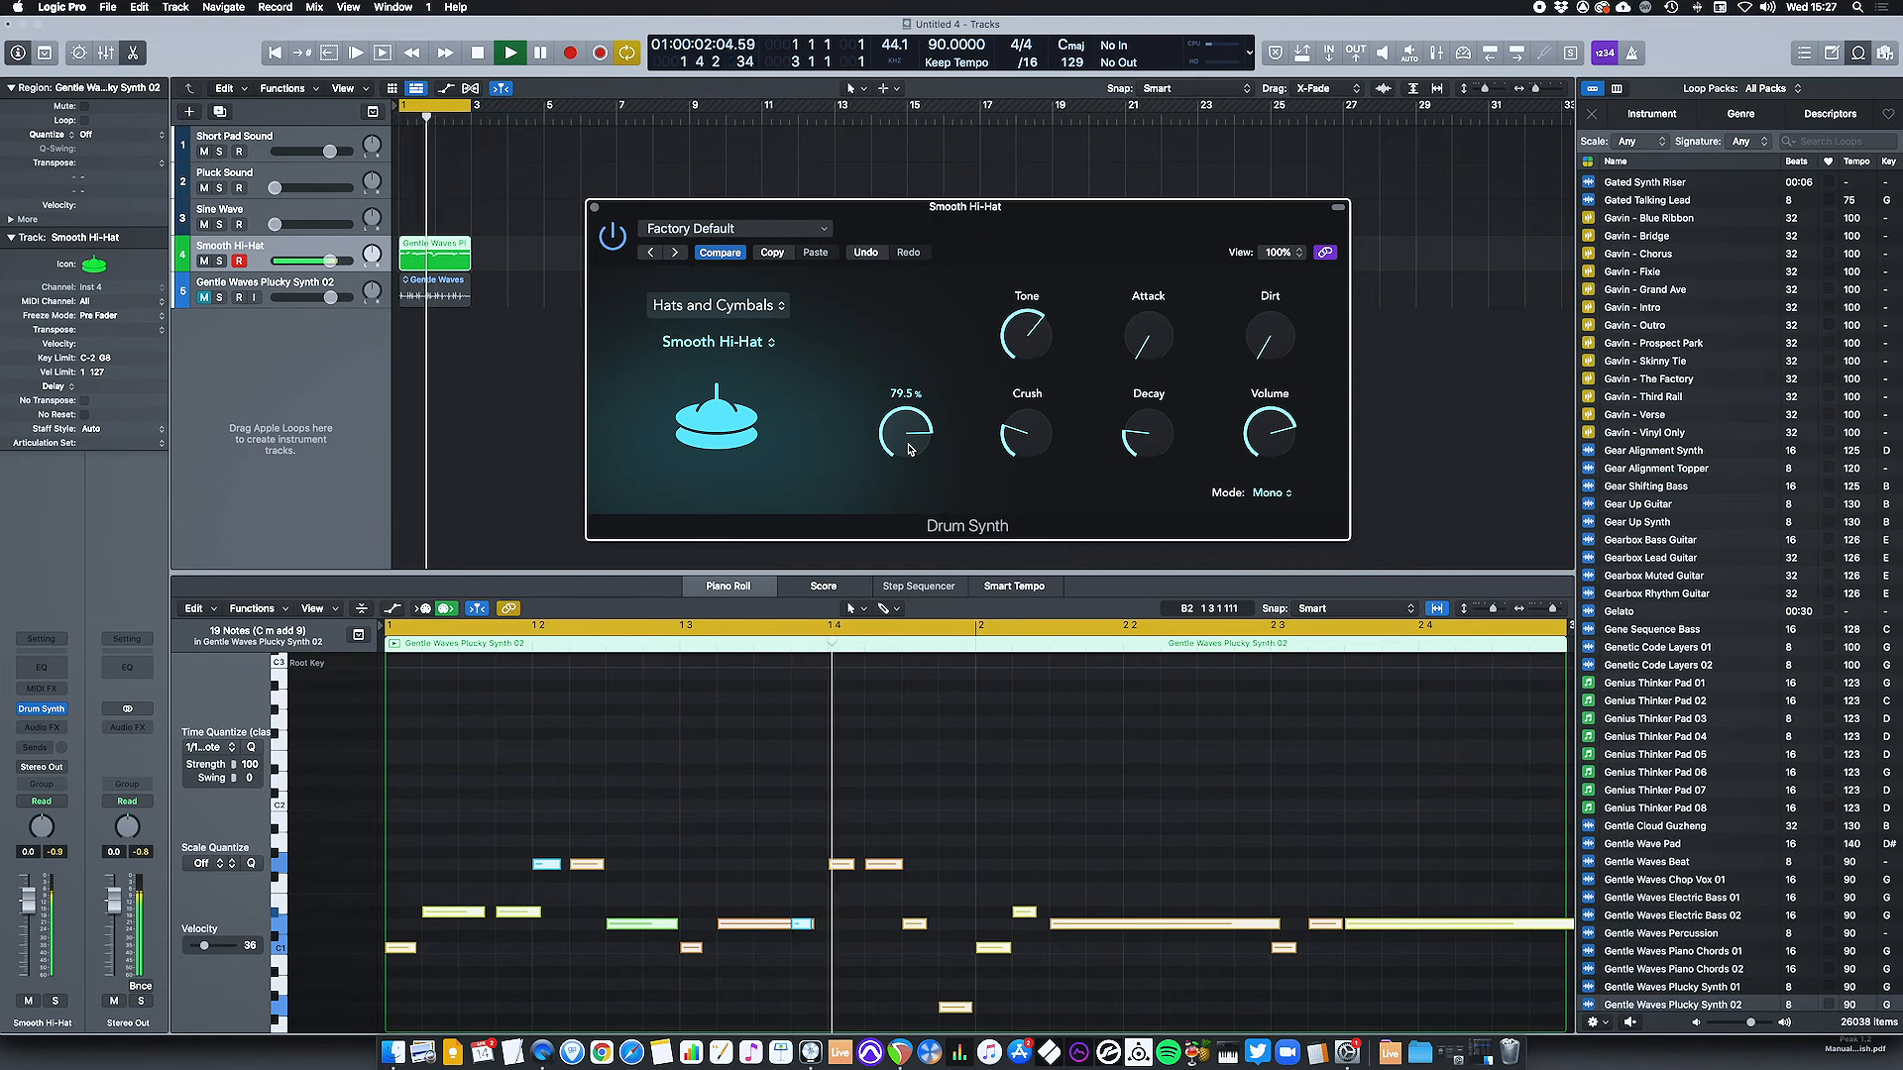
key(space)
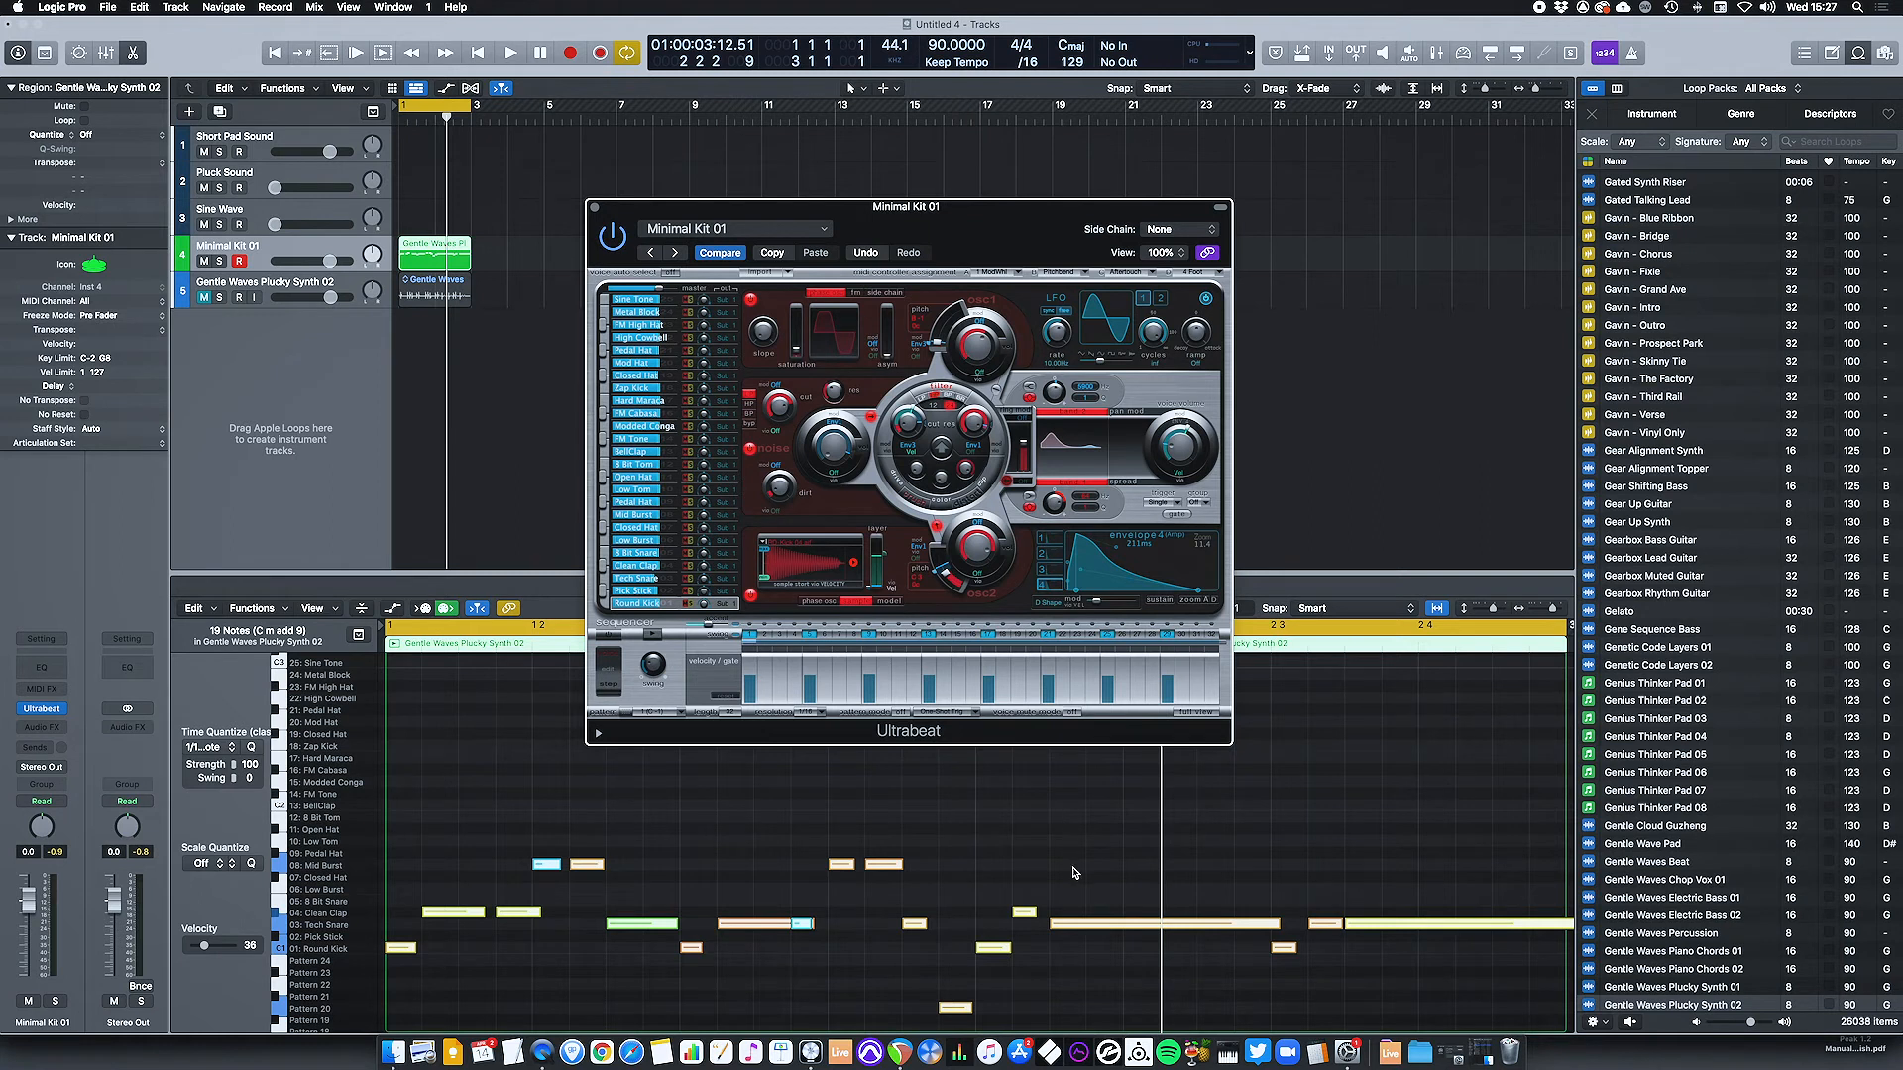
Transpose the MIDI region up by +12, audition it with Ultrabeat's Minimal Kit 01, and close the instrument window.
key(alt+shift+Up)
key(space)
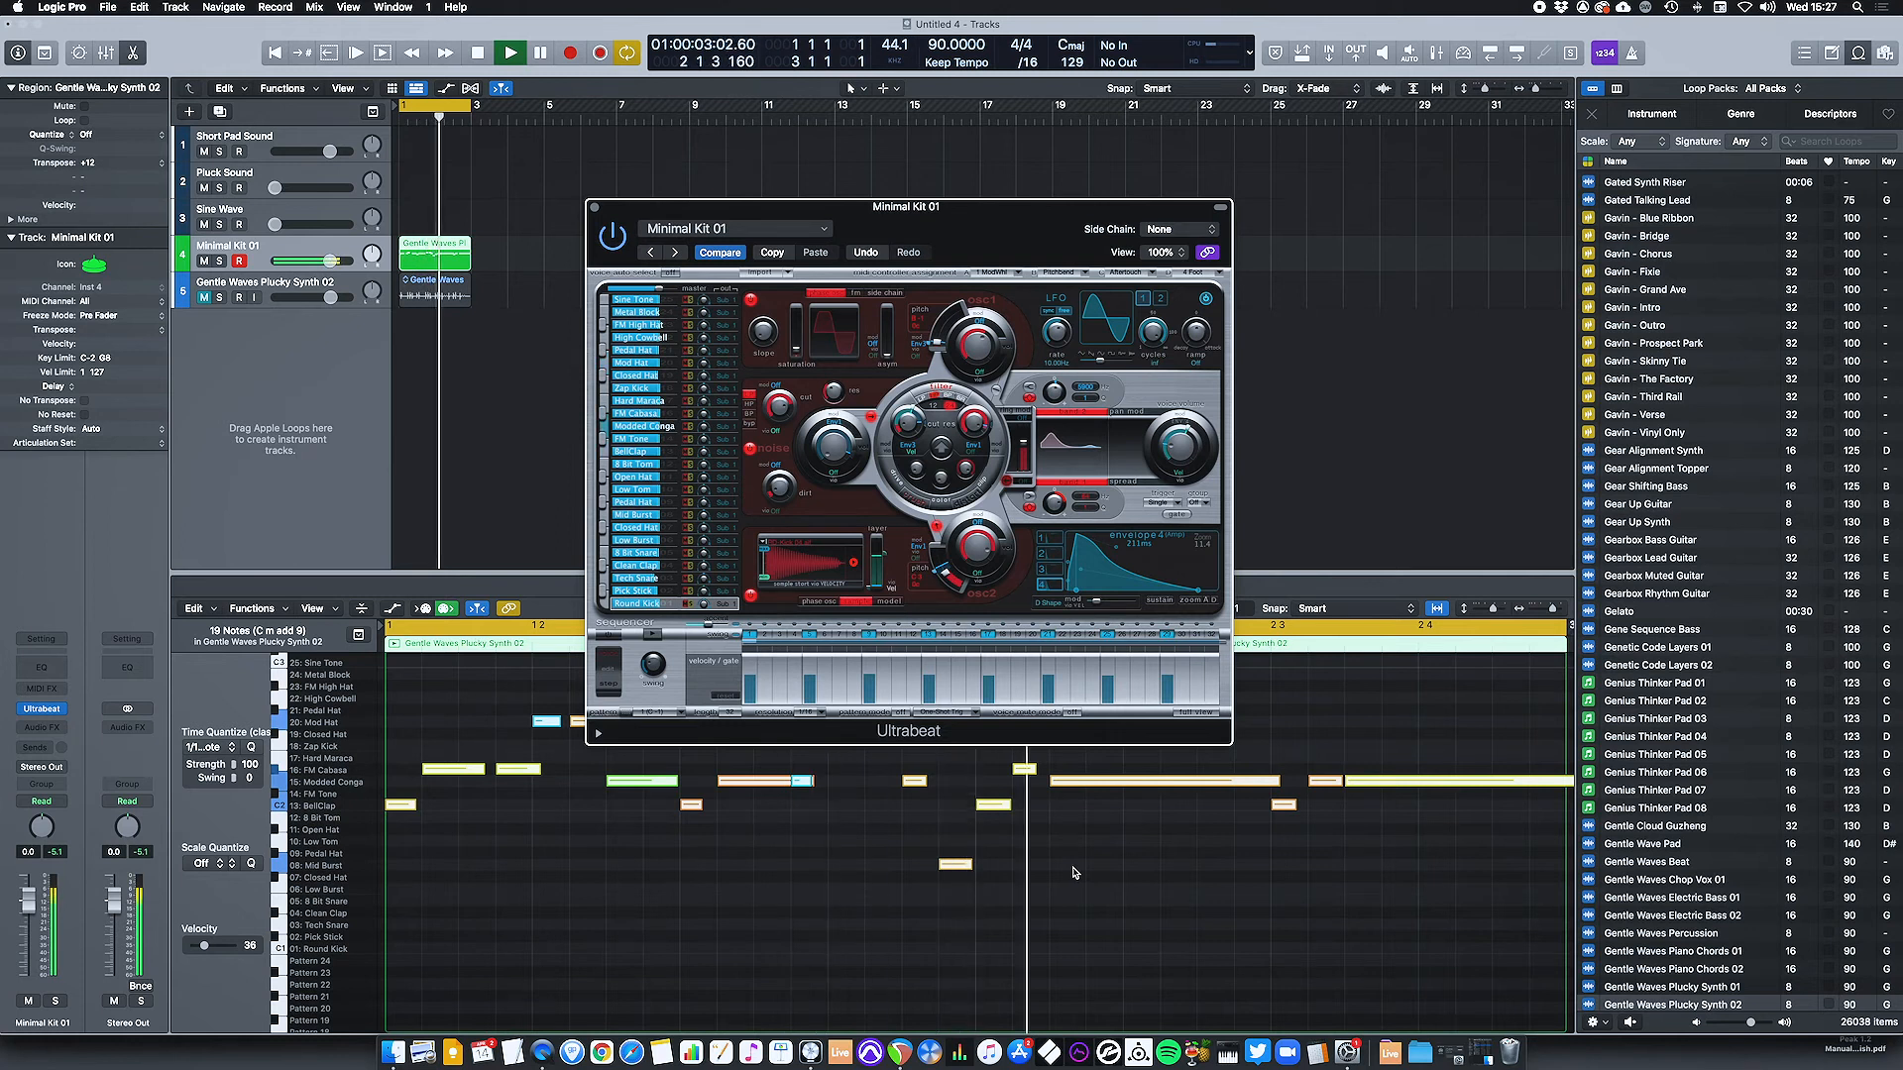
click(594, 206)
key(space)
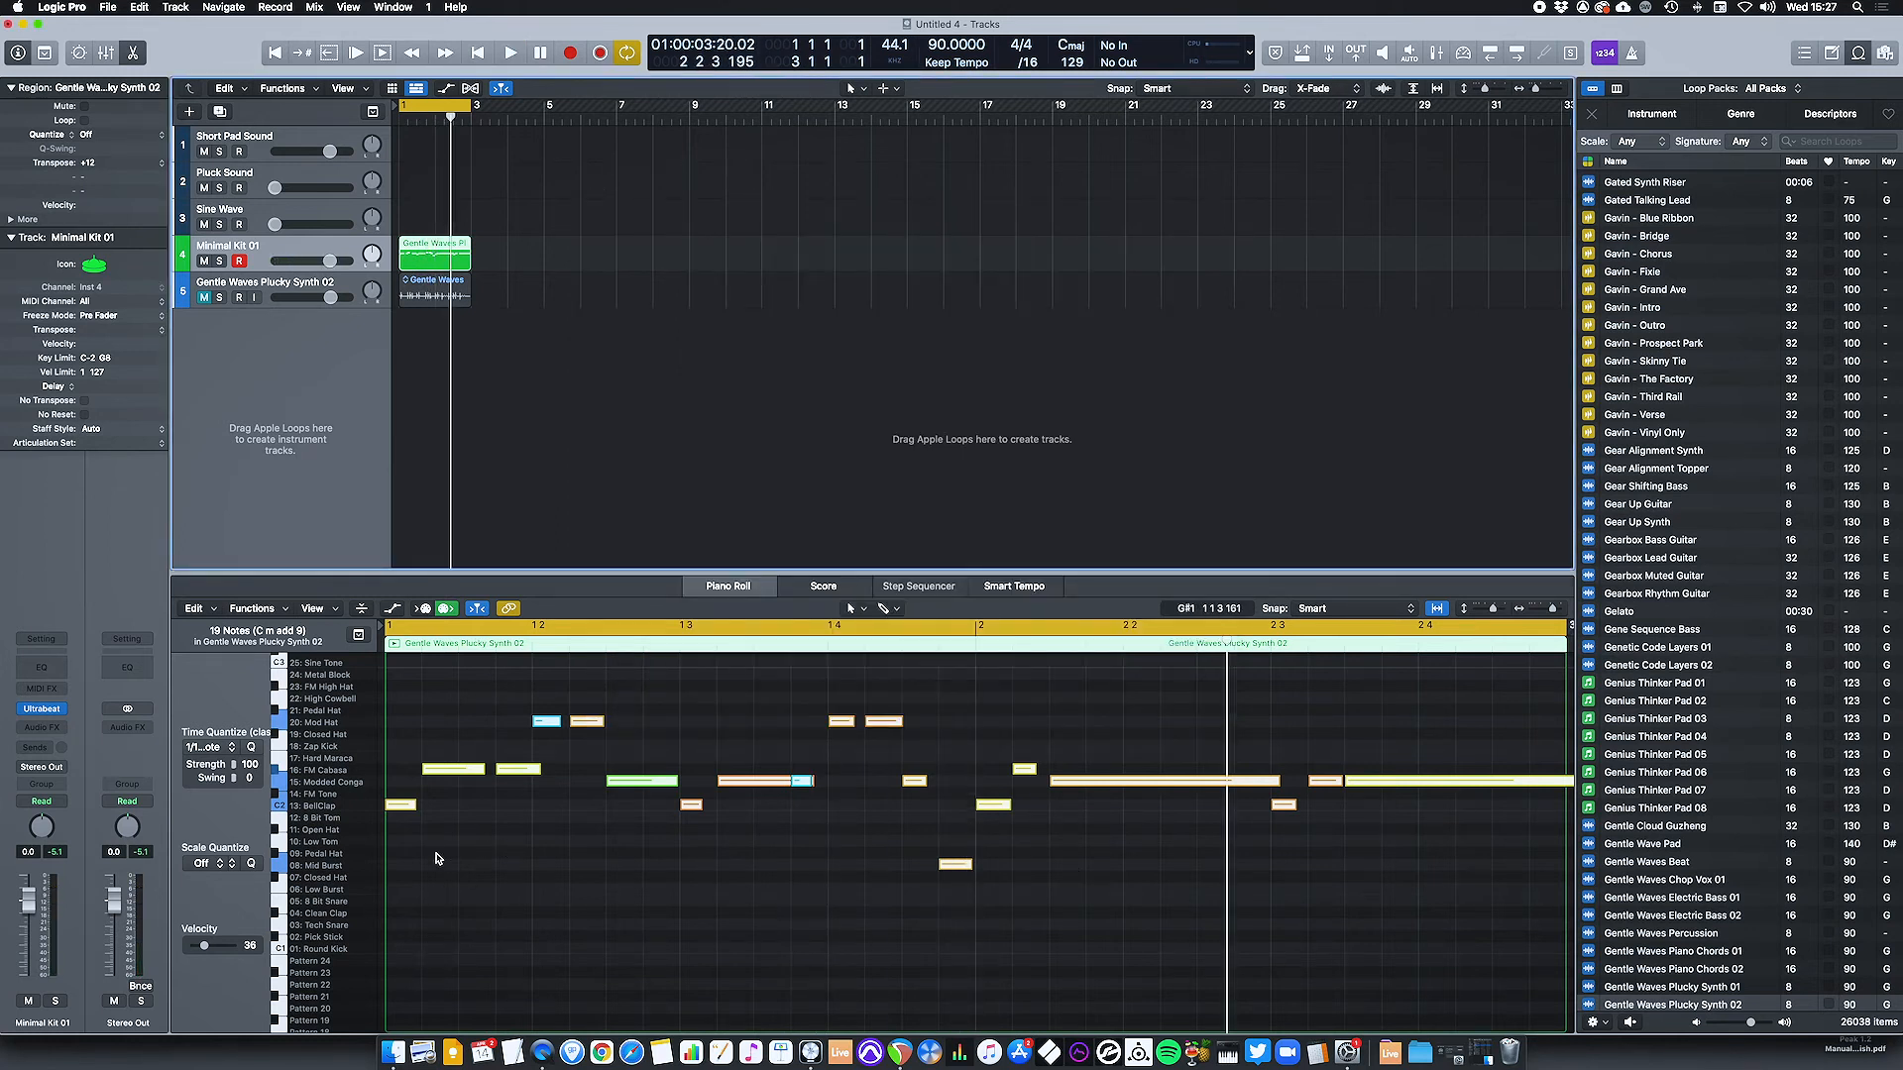
Move the four BellClap notes down an octave to the Round Kick row.
click(527, 821)
drag(526, 820, 407, 808)
drag(406, 808, 413, 950)
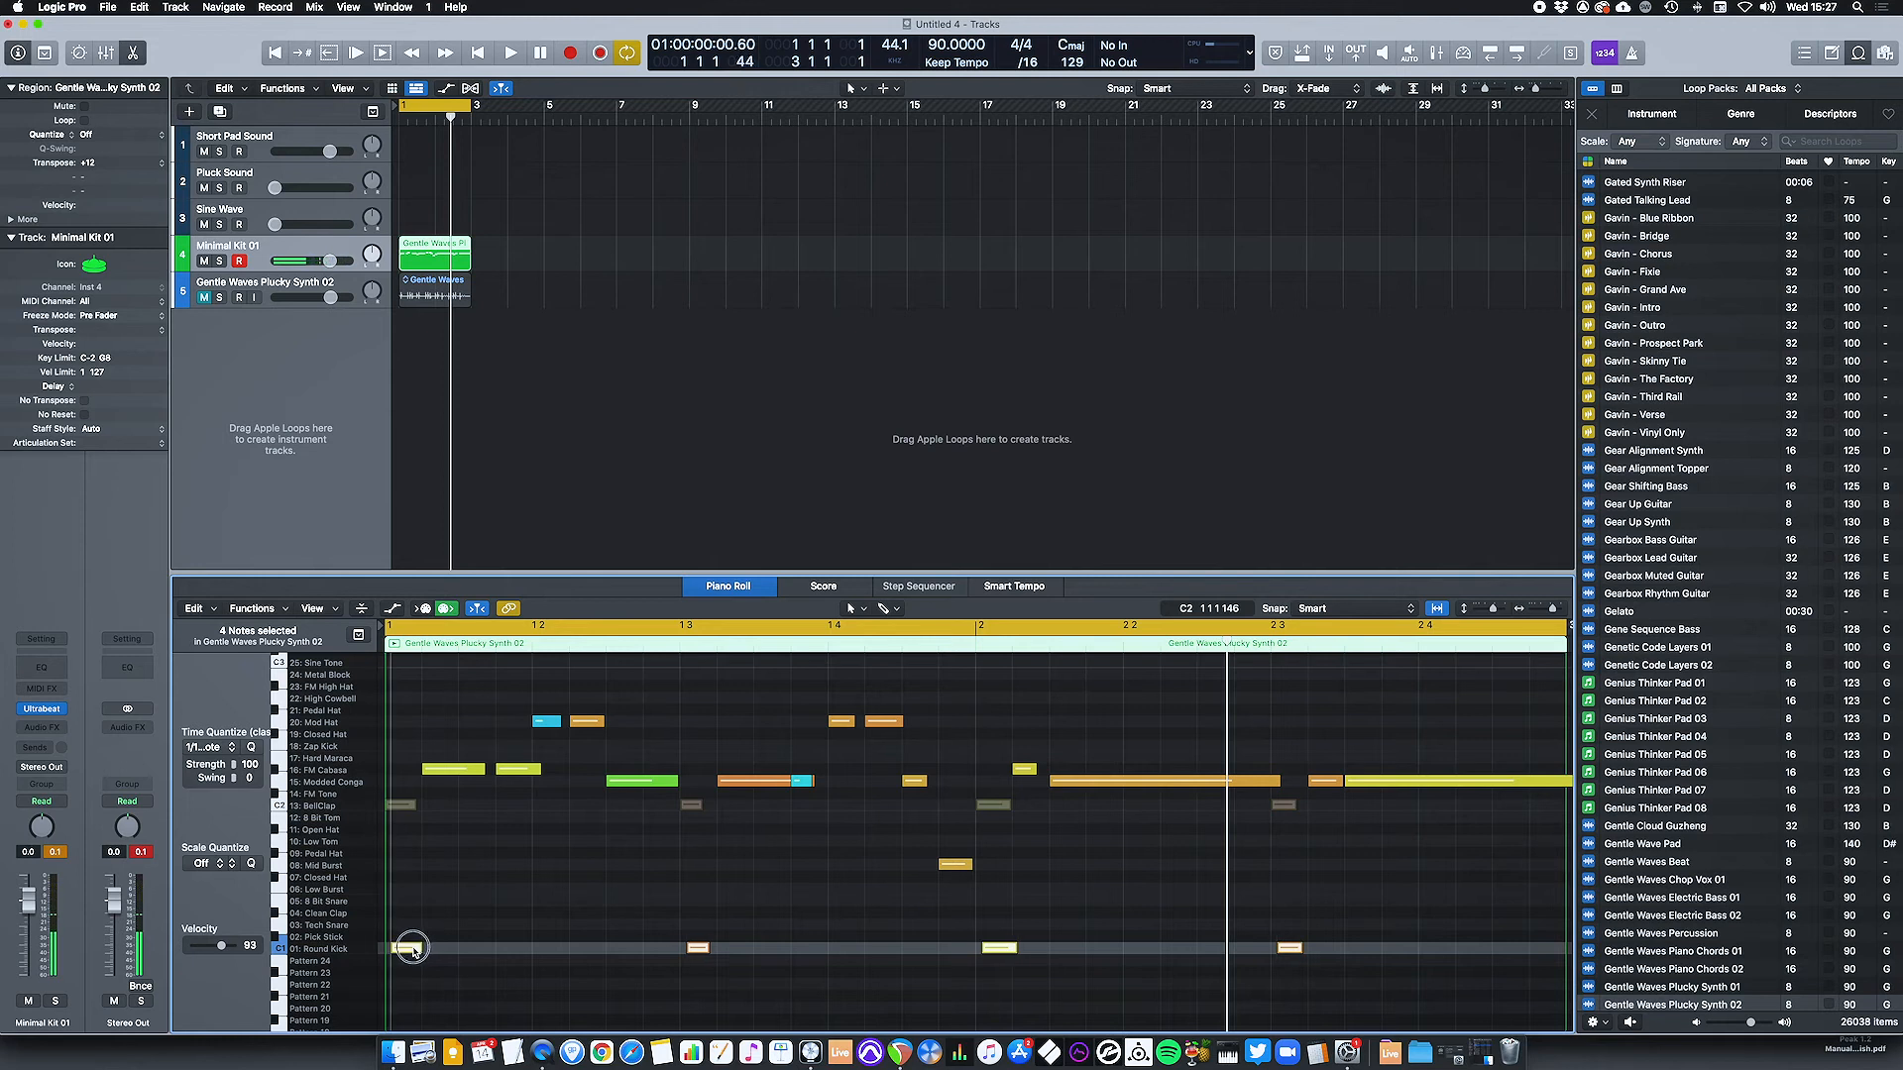
Start playback and move the four Mod Hat notes down an octave to the Mid Burst row.
key(space)
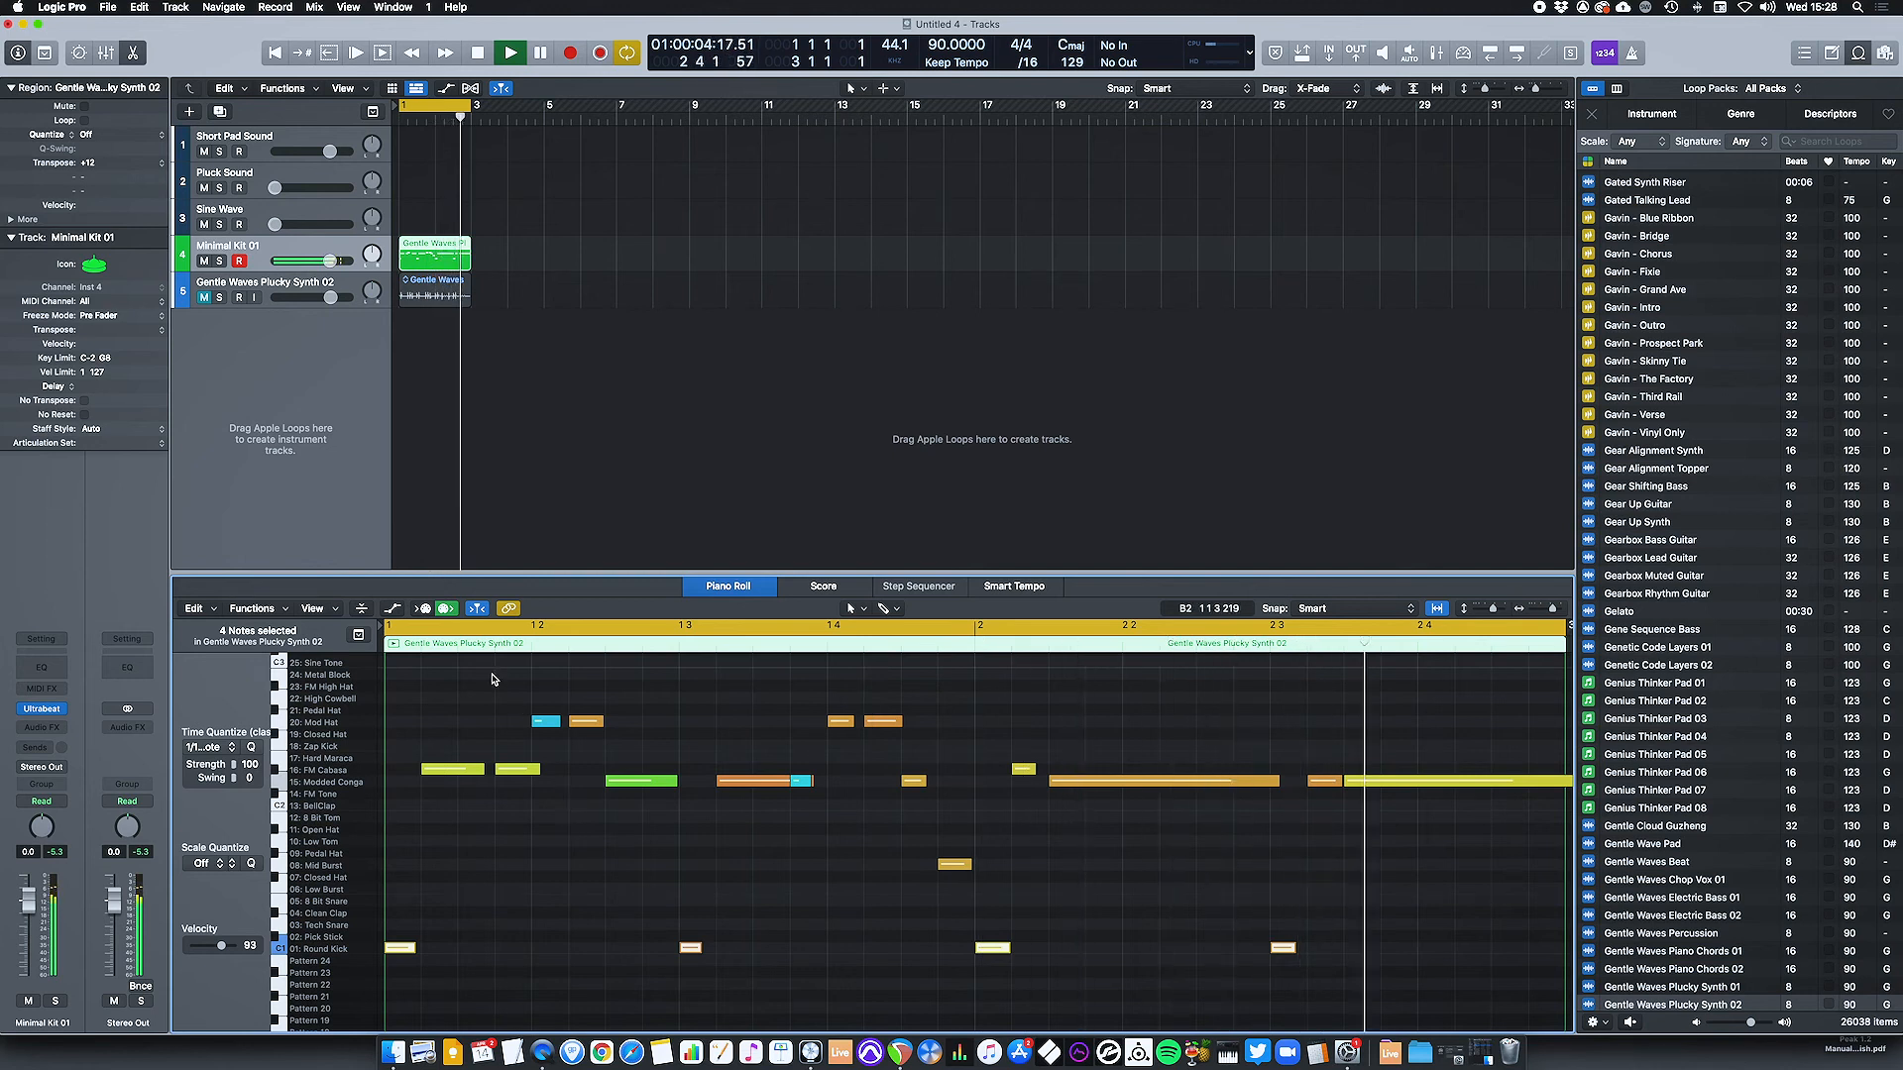
drag(494, 684, 920, 734)
key(shift+alt+Down)
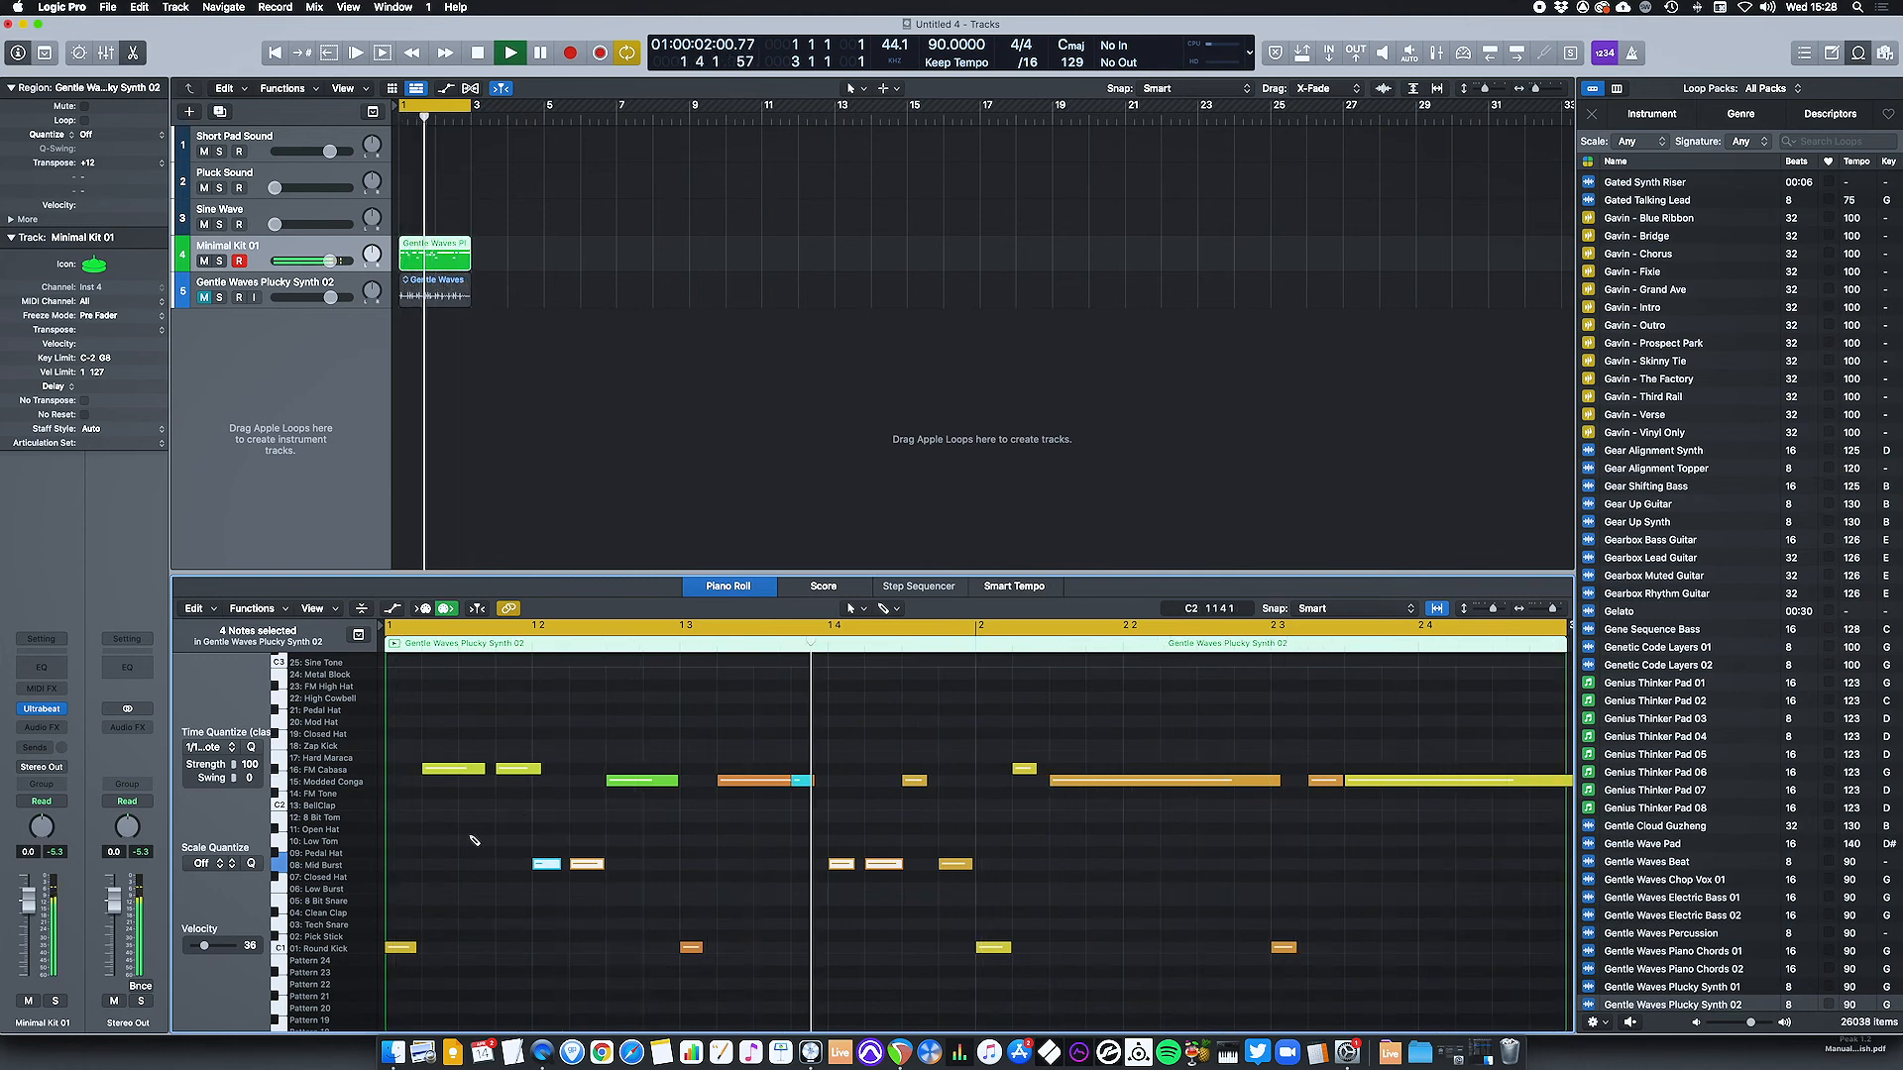
Add Tech Snare notes at 1 2, 1 4 and just before bar 2, plus a Mid Burst note at 2 2, and stop playback.
click(551, 924)
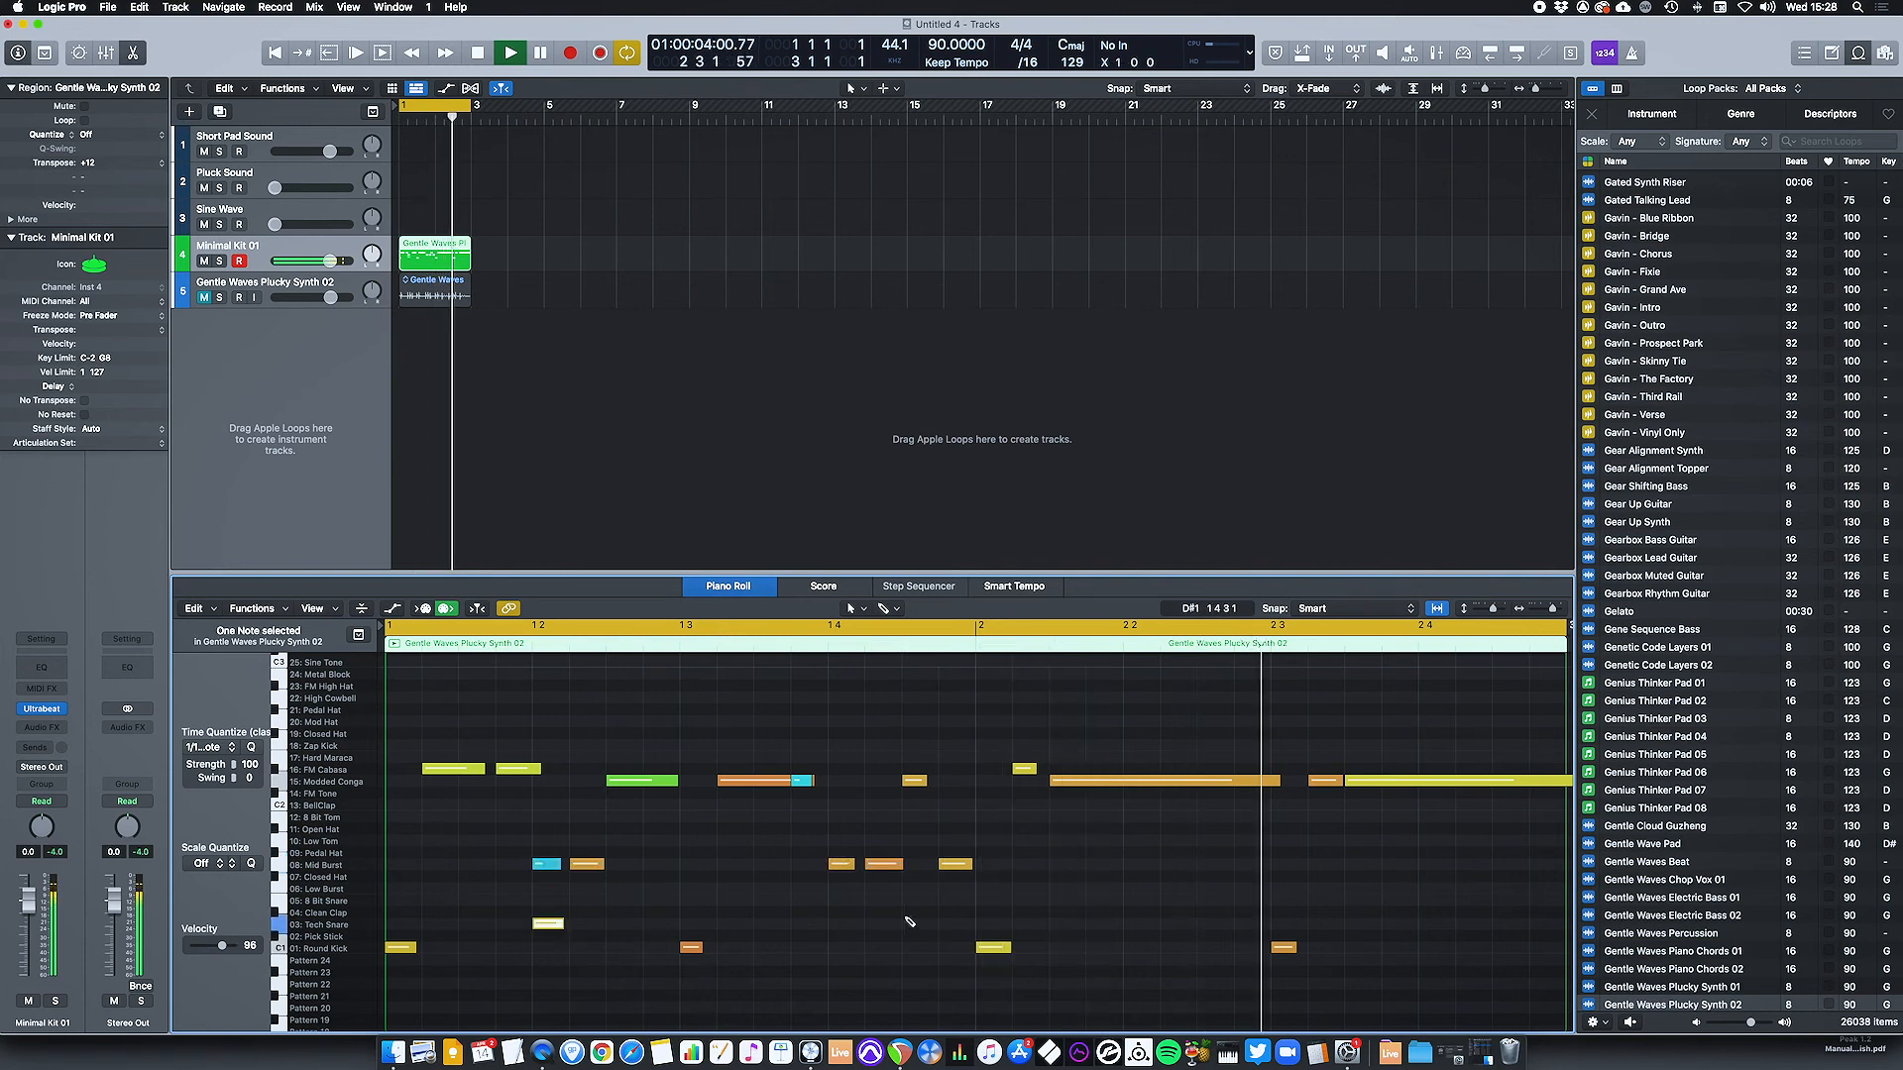
click(846, 924)
click(956, 924)
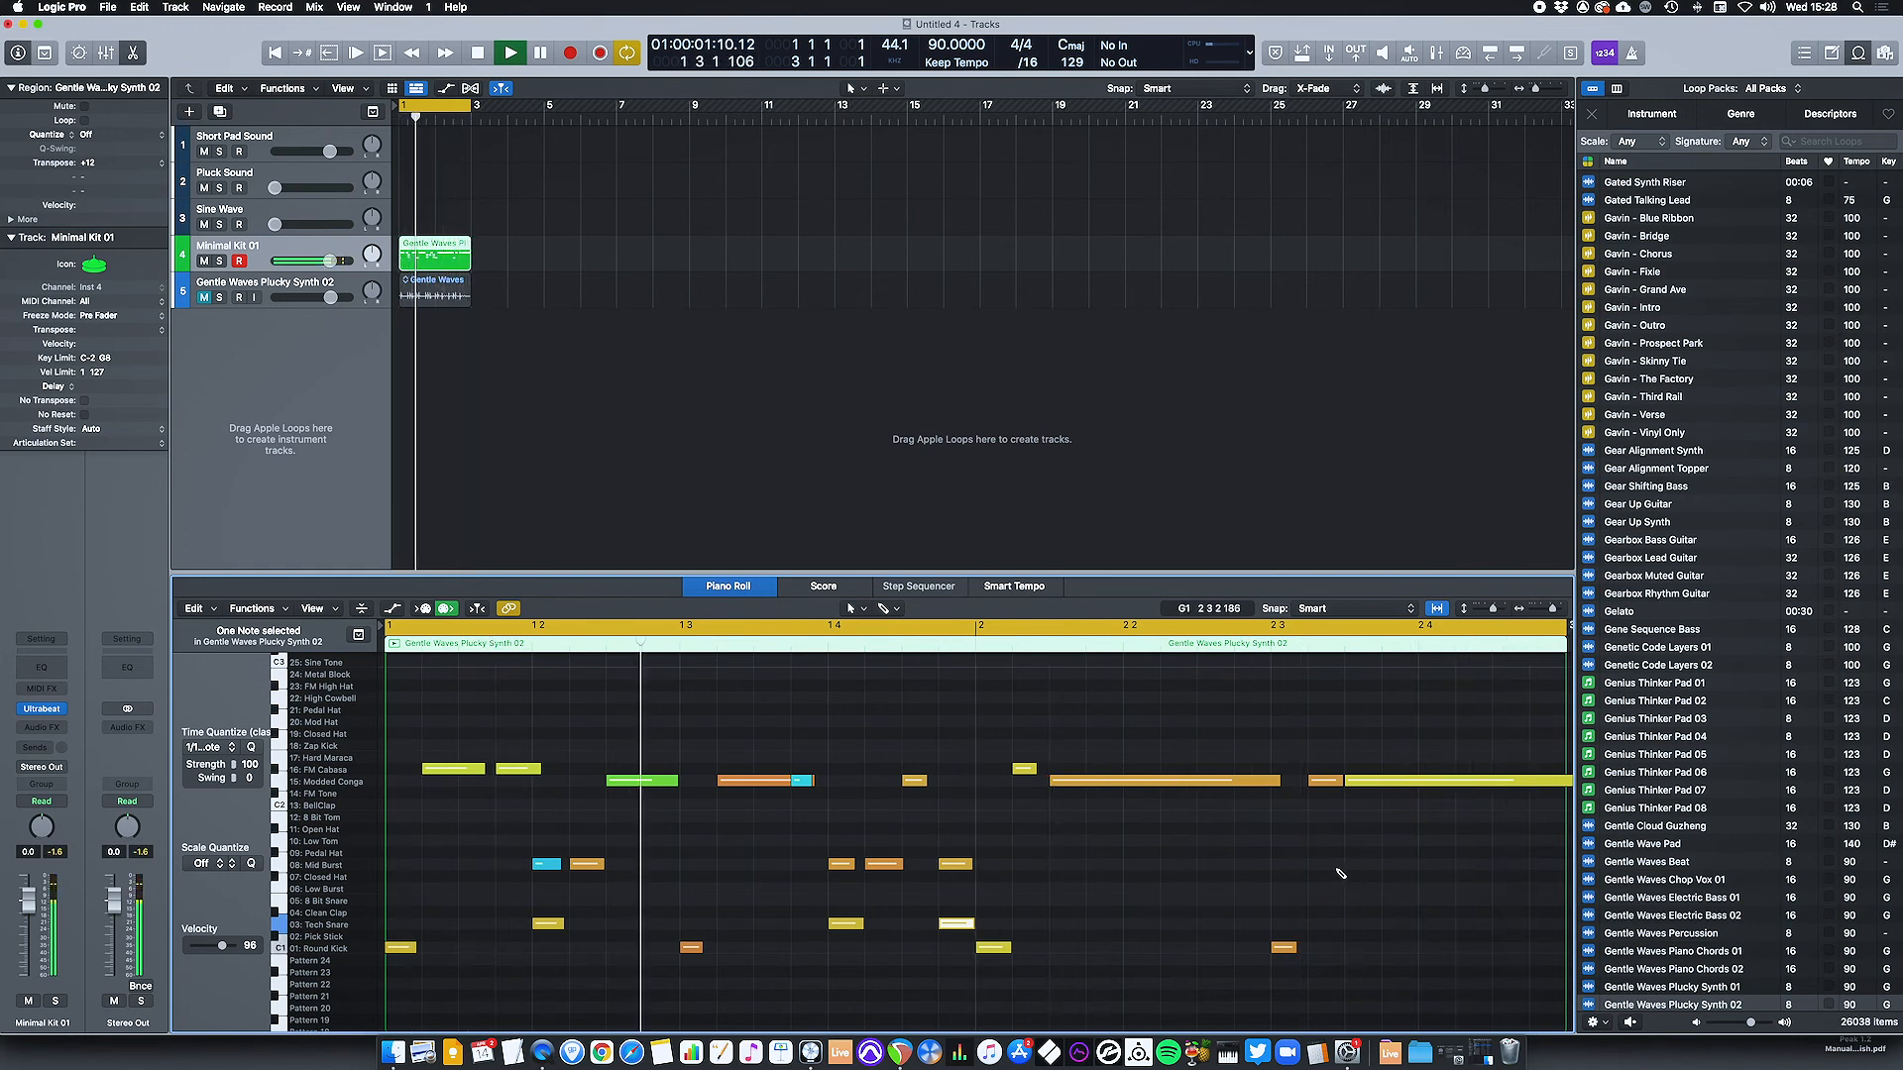
click(1130, 865)
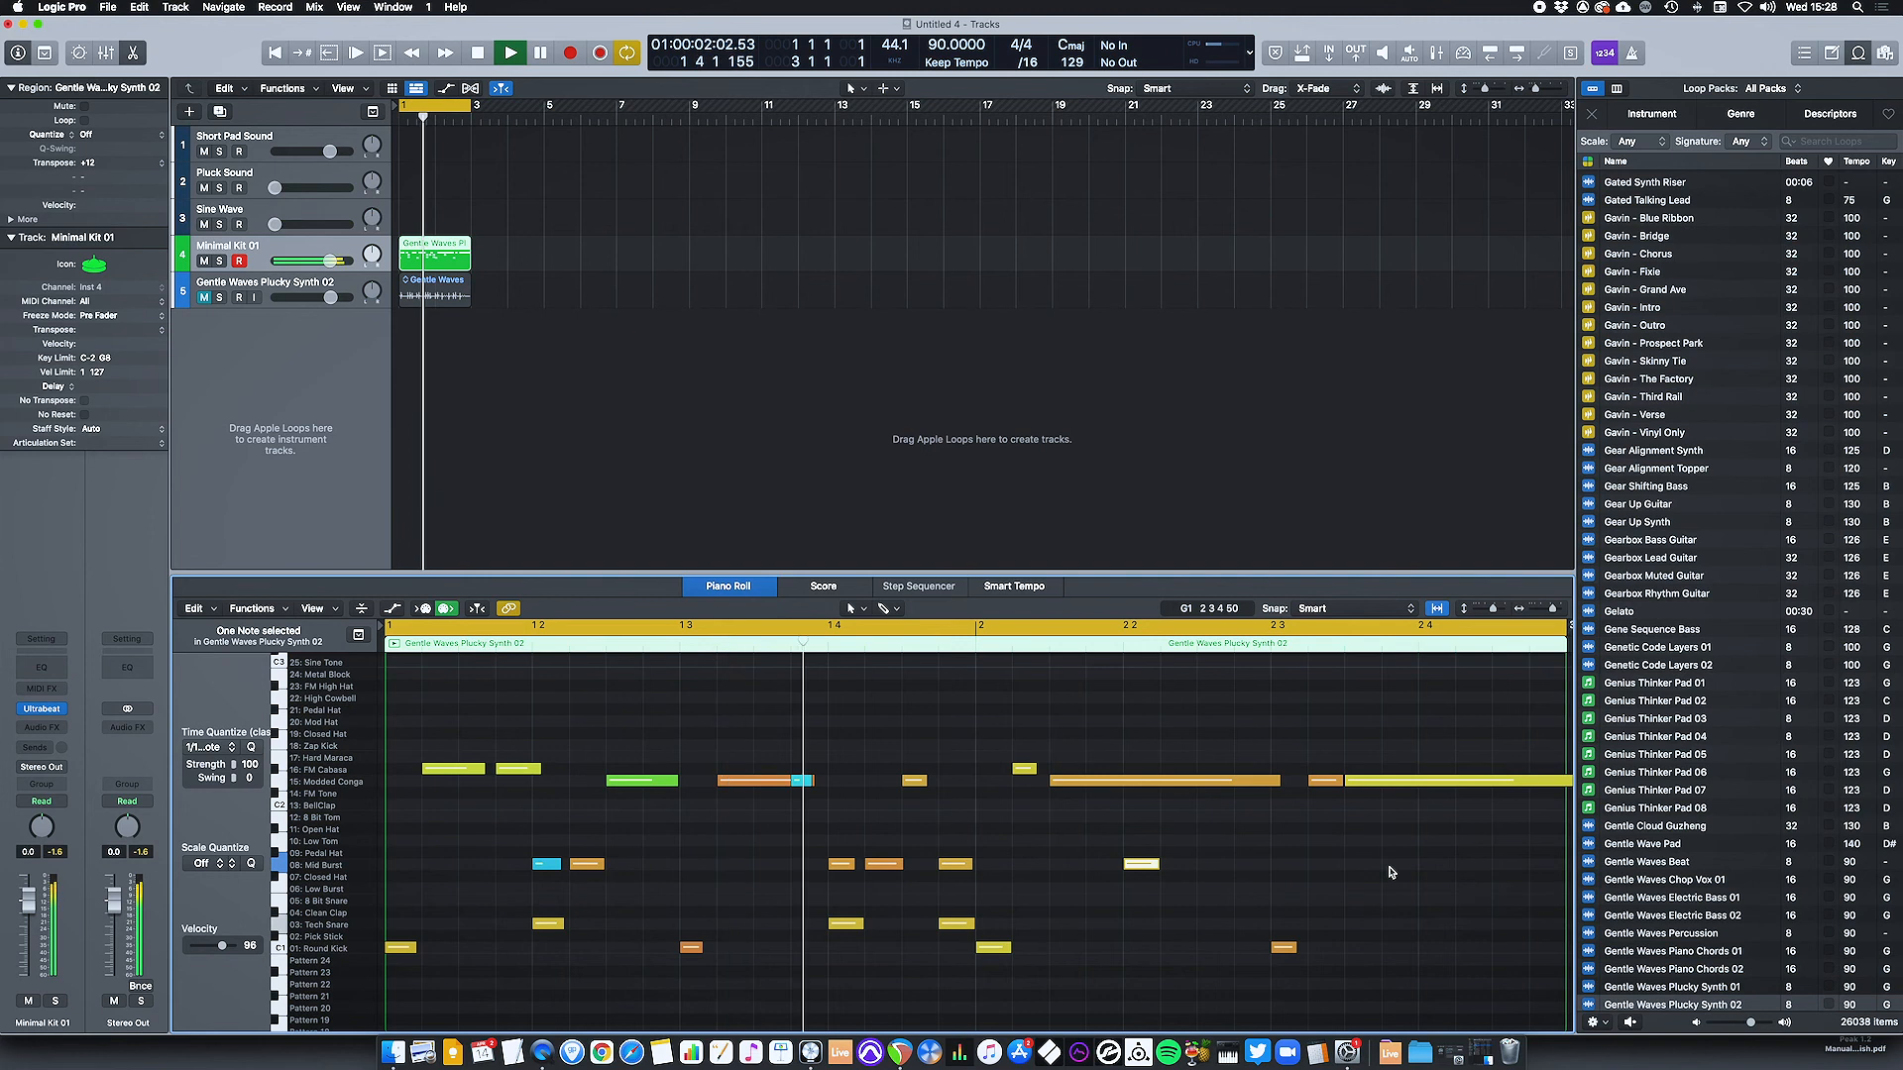
key(space)
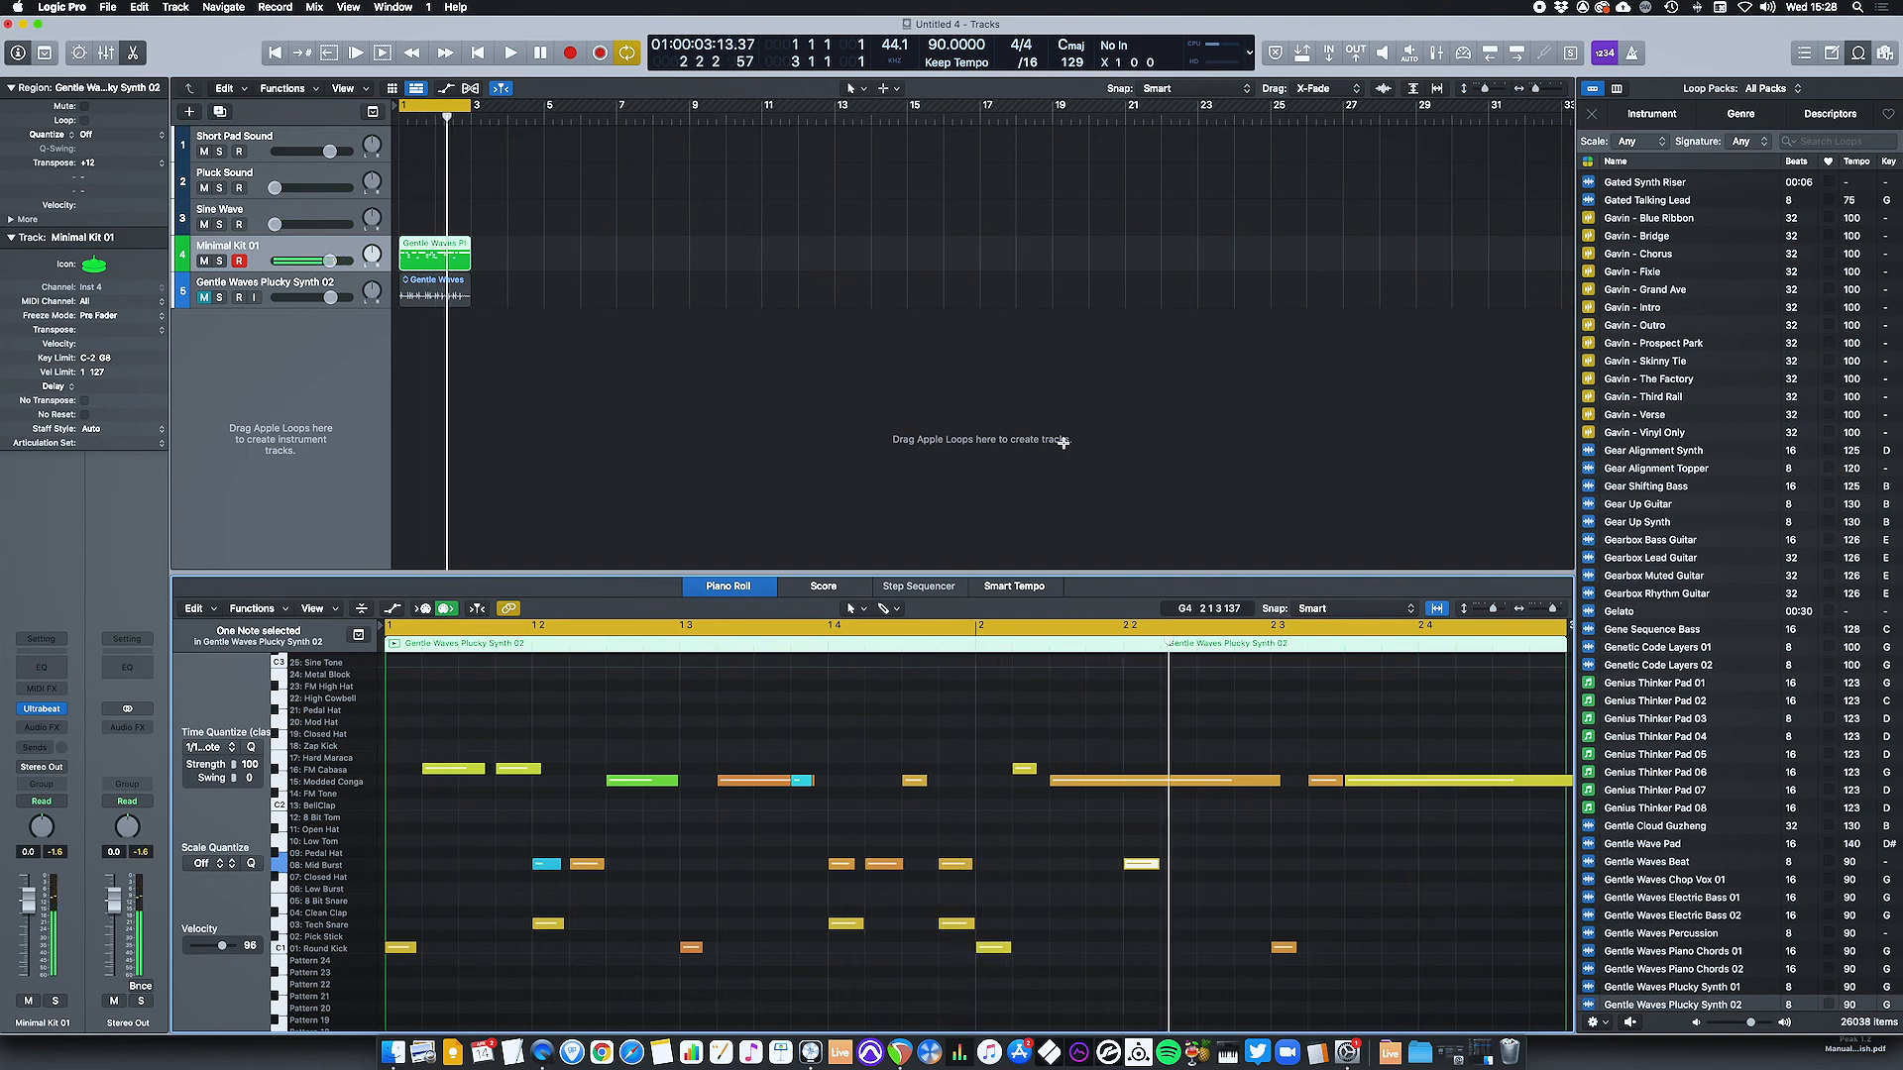